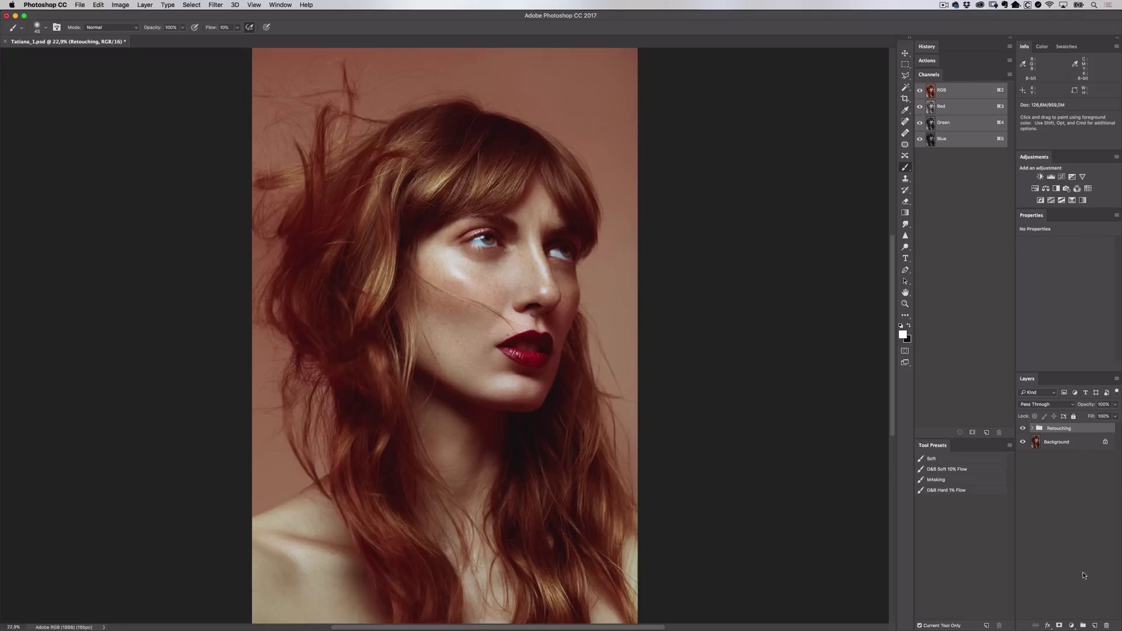
- Expand the Retouching group and toggle the D&B group's visibility to compare the portrait with and without dodge and burn
left_click(1033, 429)
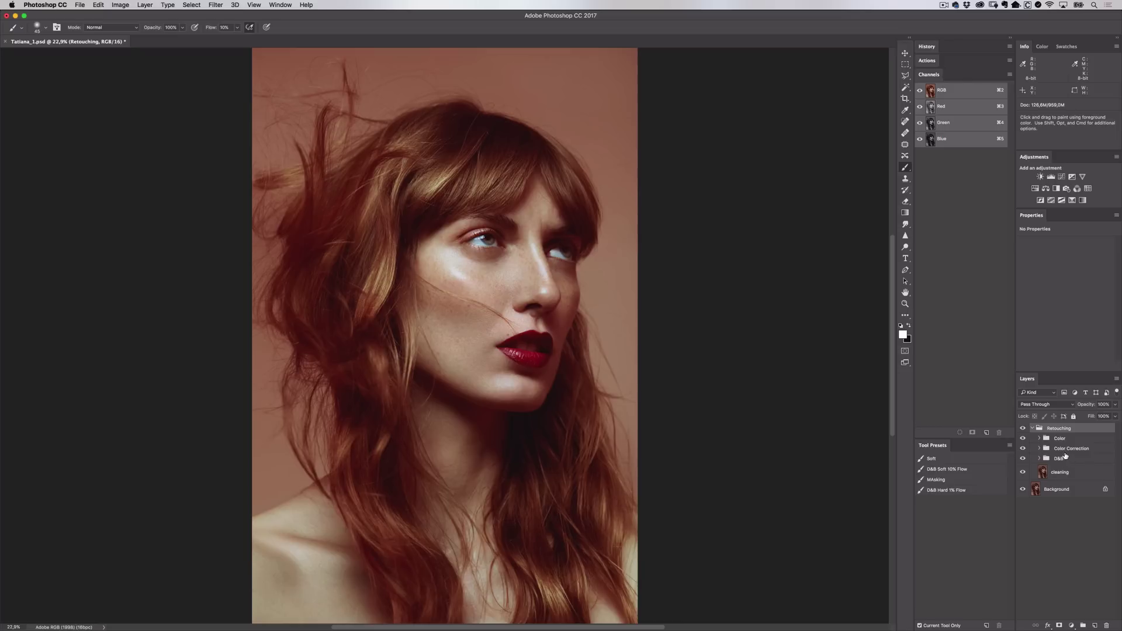
left_click(1023, 459)
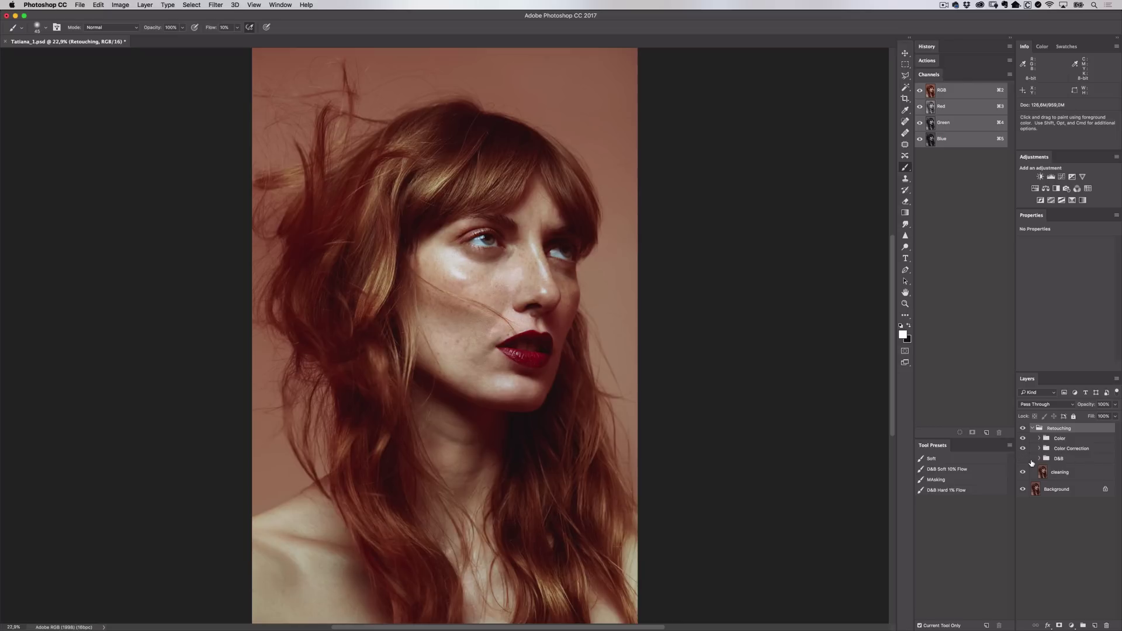
left_click(1023, 459)
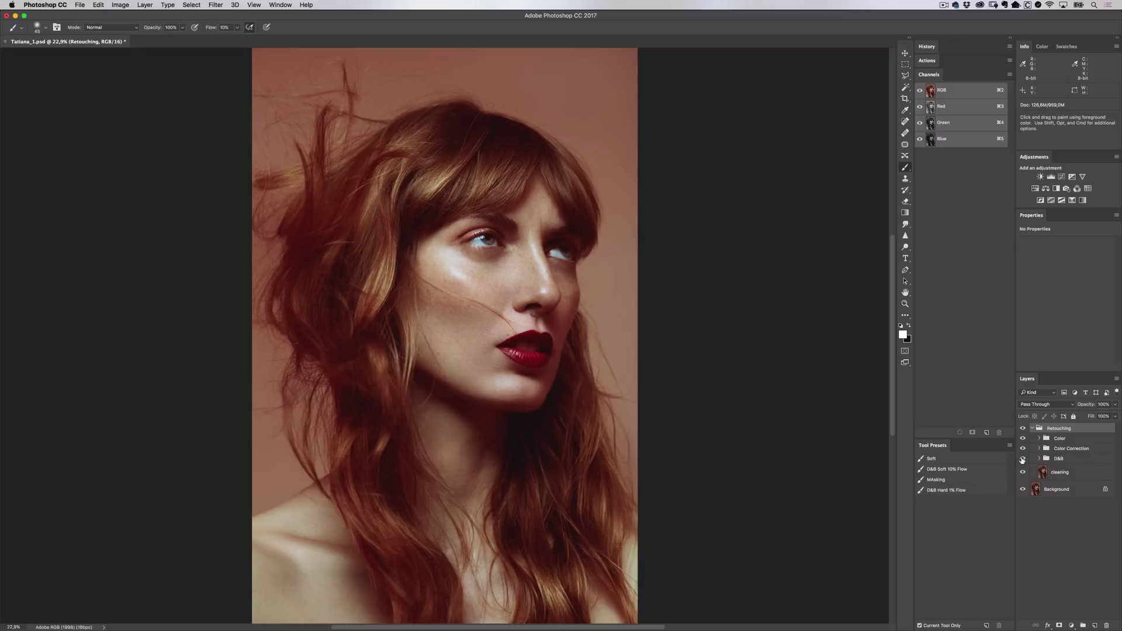
left_click(1023, 460)
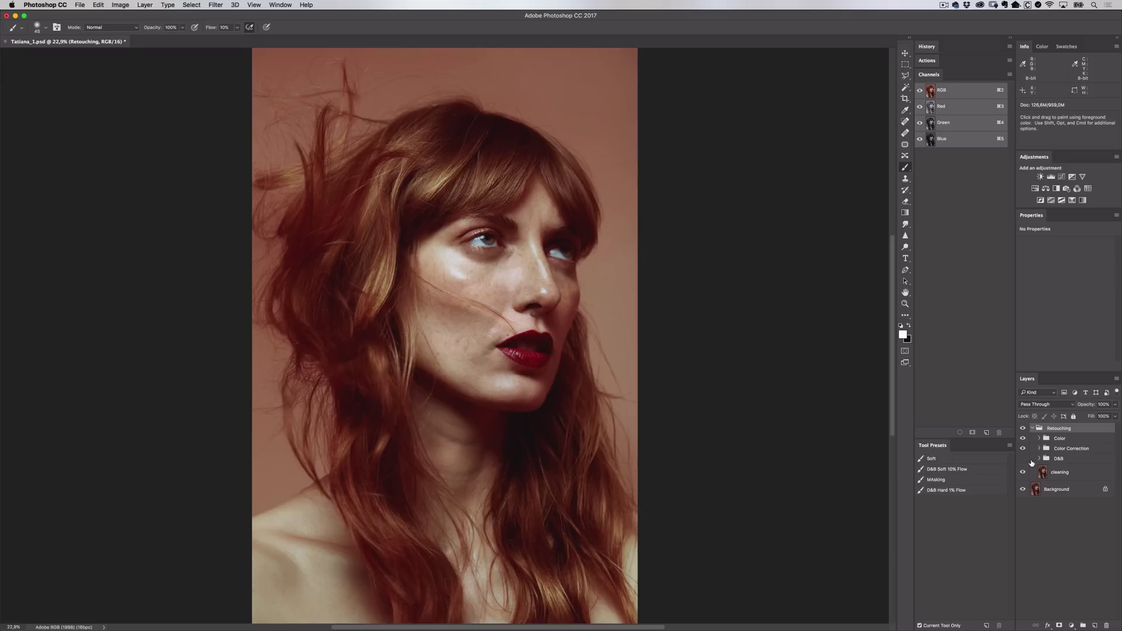
left_click(1023, 460)
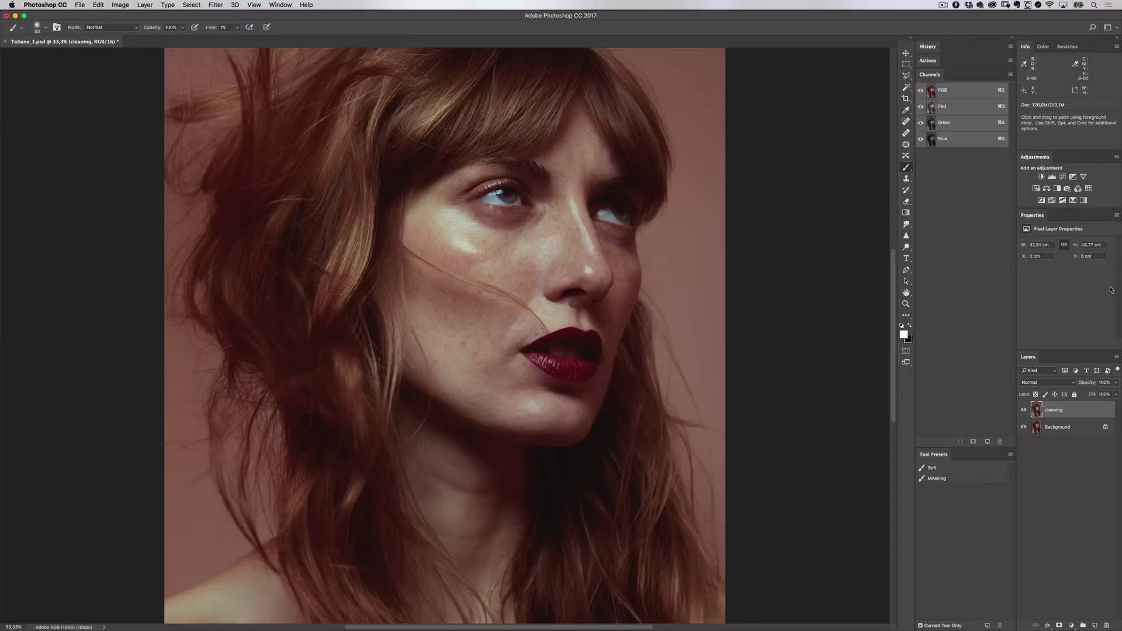
- Add a Curves adjustment layer above the cleaning layer
left_click(280, 5)
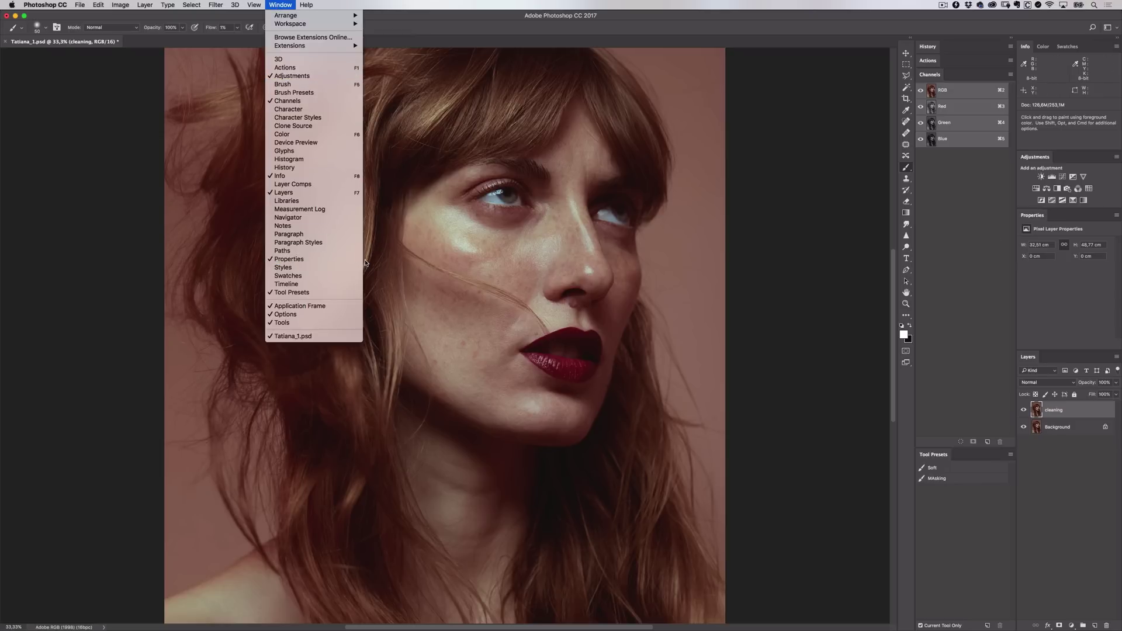
key("Escape")
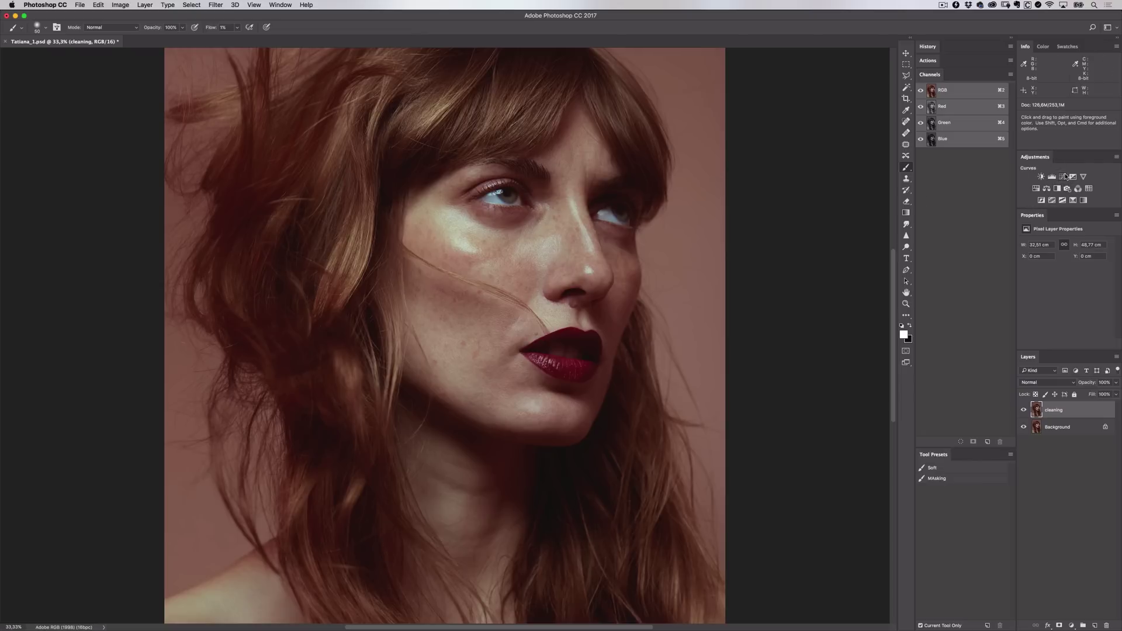
left_click(1062, 178)
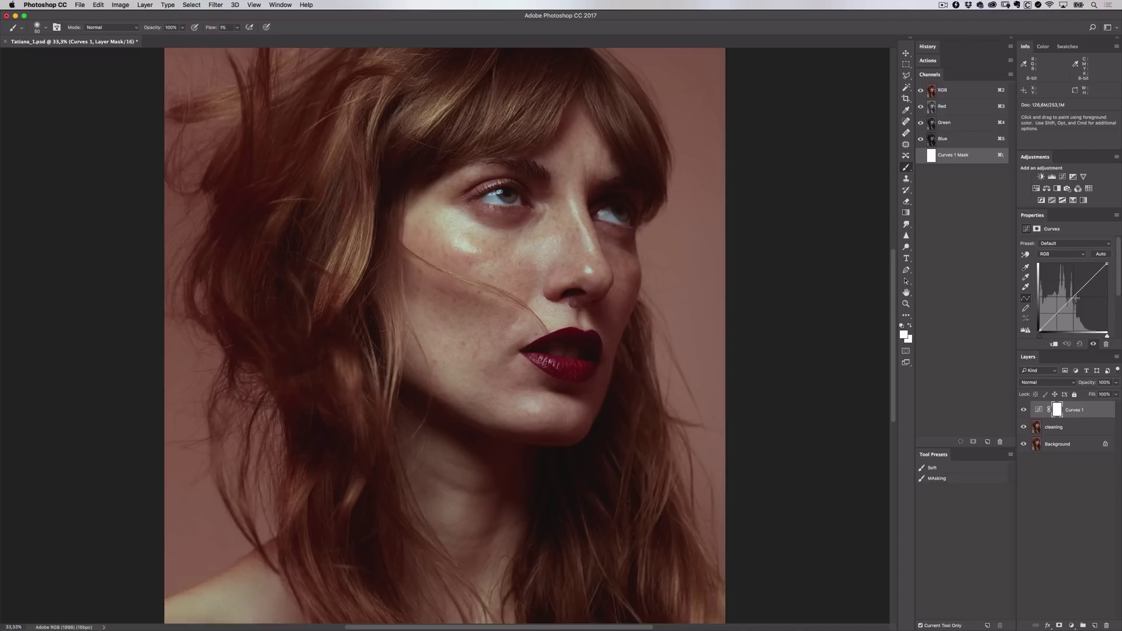
- Try strongly brightening and darkening the portrait by bending the RGB curve up and down at its midpoint
mouse_move(1073, 299)
left_mouse_down()
mouse_move(1068, 286)
mouse_move(1077, 308)
mouse_move(1068, 287)
left_mouse_up()
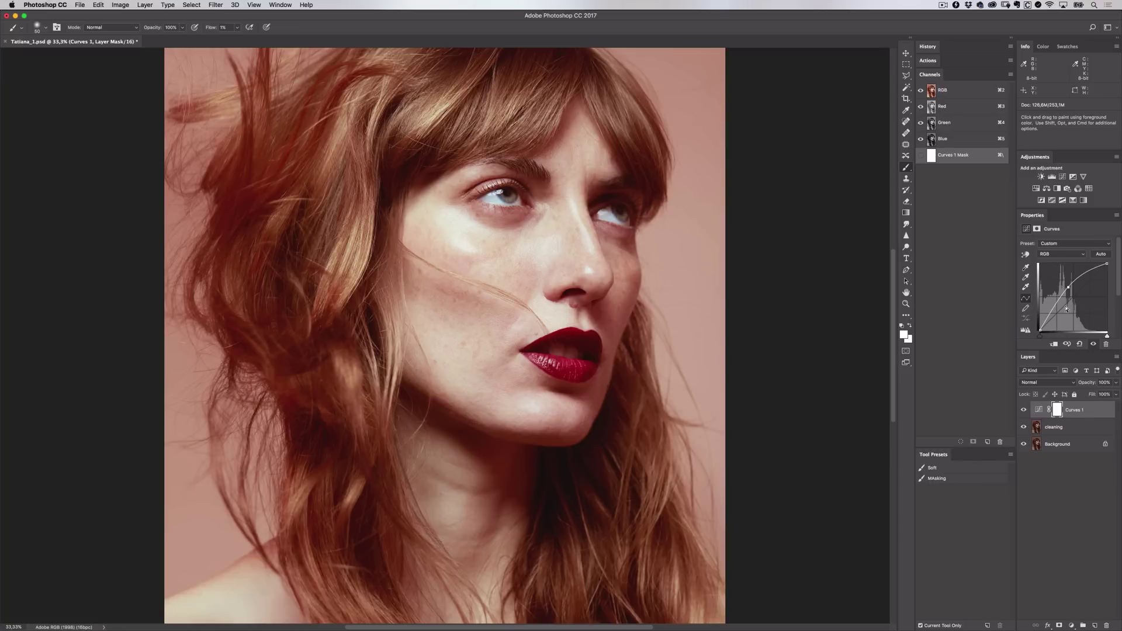
left_click_drag(1074, 281, 1113, 337)
left_click_drag(1069, 286, 1078, 308)
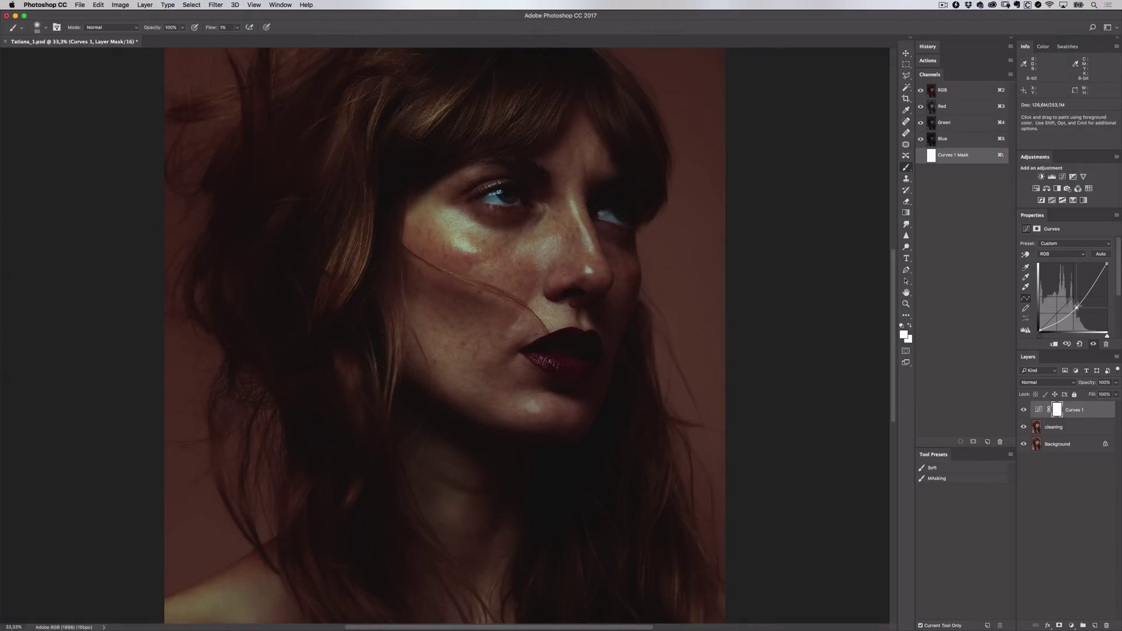
left_click_drag(1077, 307, 1076, 308)
left_click_drag(1077, 308, 1075, 295)
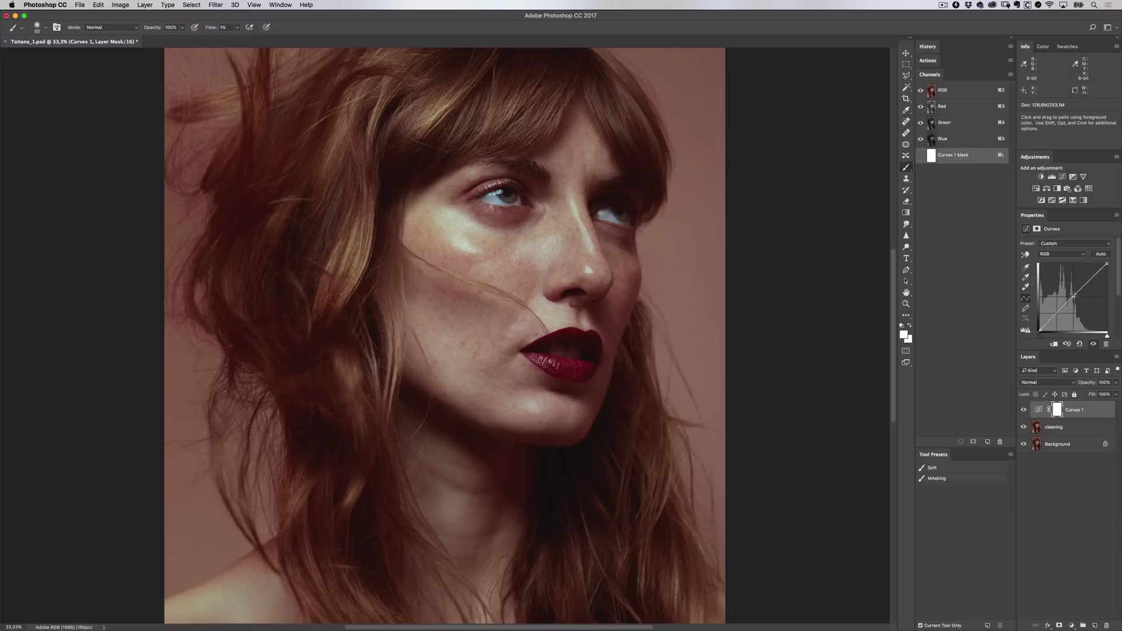
- Raise the curve's midpoint slightly to brighten the portrait and invert the layer's mask to black
mouse_move(1074, 297)
left_mouse_down()
mouse_move(1074, 276)
mouse_move(1073, 294)
left_mouse_up()
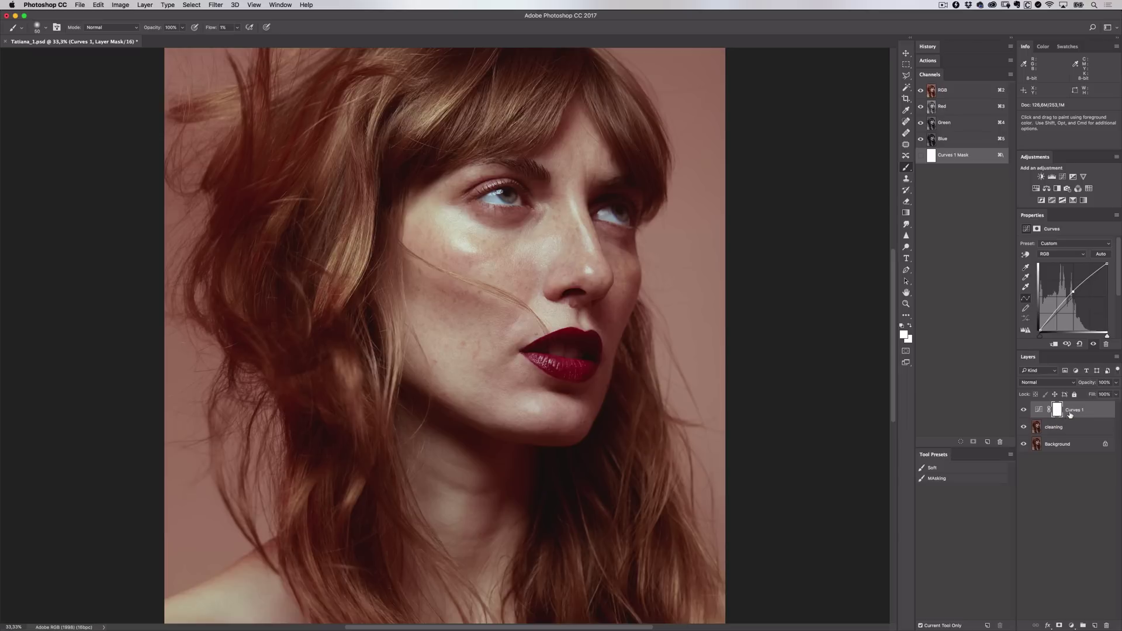
left_click_drag(1061, 413, 1060, 414)
key("super+i")
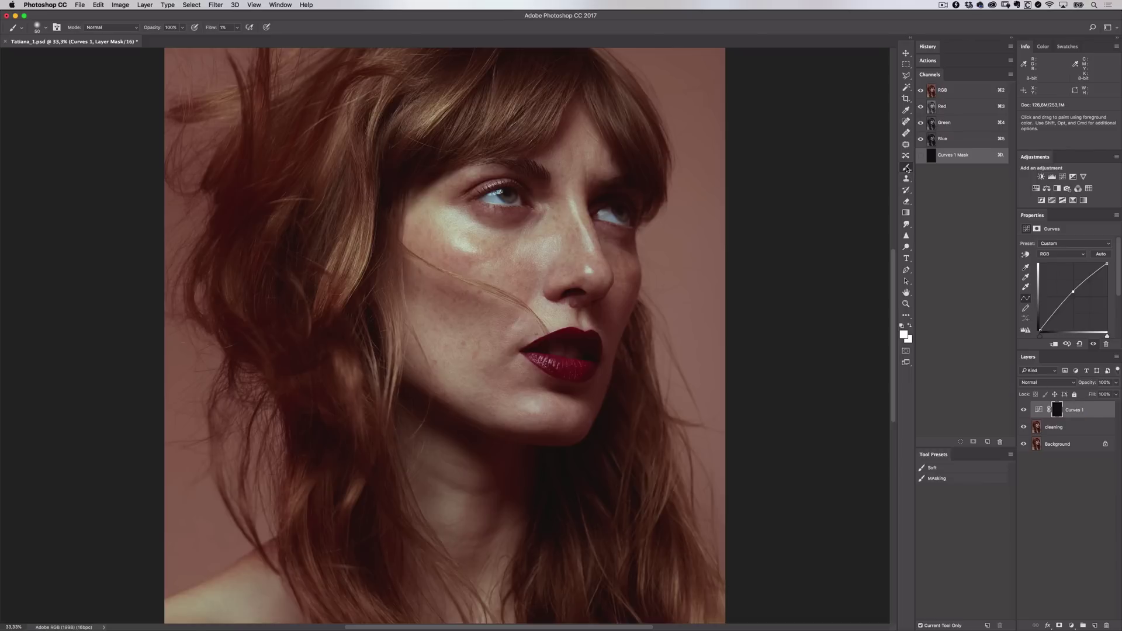
- Prepare a larger brush with white (ffffff) as foreground colour and 100% flow
left_click(904, 335)
left_click(157, 173)
type("ffffff")
left_click(305, 125)
left_click(236, 28)
left_click_drag(234, 37, 277, 38)
key("bracketright")
key("bracketright")
key("bracketright")
- Paint white over the face on the Curves mask to test the brightening, and clear the test strokes
mouse_move(447, 258)
left_mouse_down()
mouse_move(445, 297)
mouse_move(467, 308)
mouse_move(514, 290)
mouse_move(480, 394)
mouse_move(553, 345)
left_mouse_up()
mouse_move(442, 224)
left_mouse_down()
mouse_move(412, 133)
mouse_move(308, 260)
mouse_move(384, 447)
mouse_move(466, 507)
mouse_move(562, 483)
mouse_move(604, 353)
mouse_move(541, 271)
mouse_move(514, 214)
left_mouse_up()
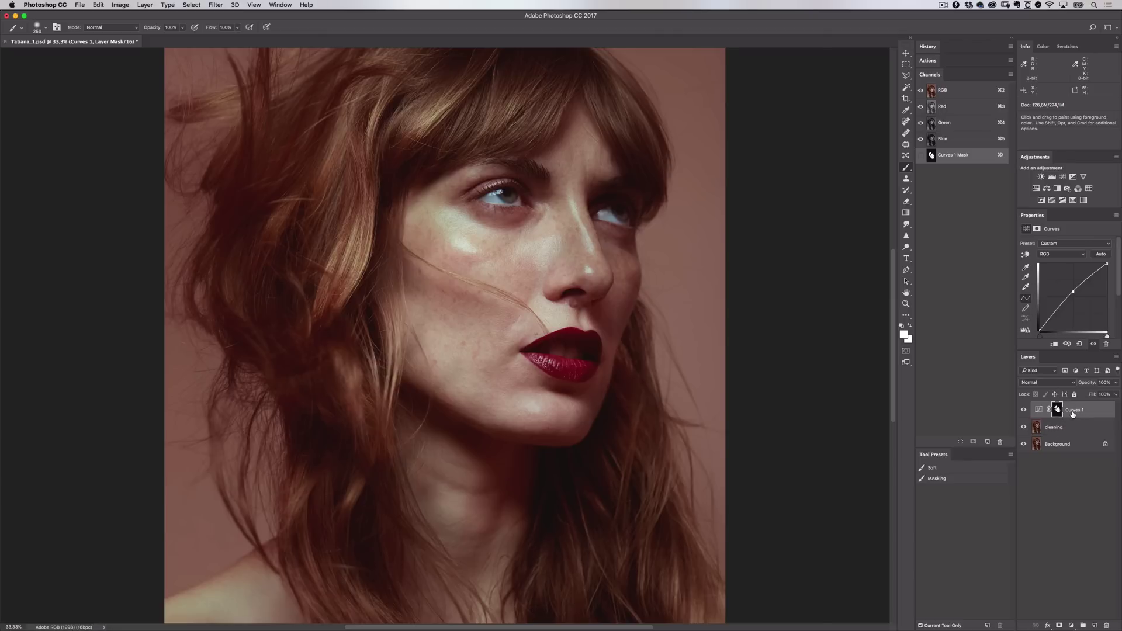
key("super+i")
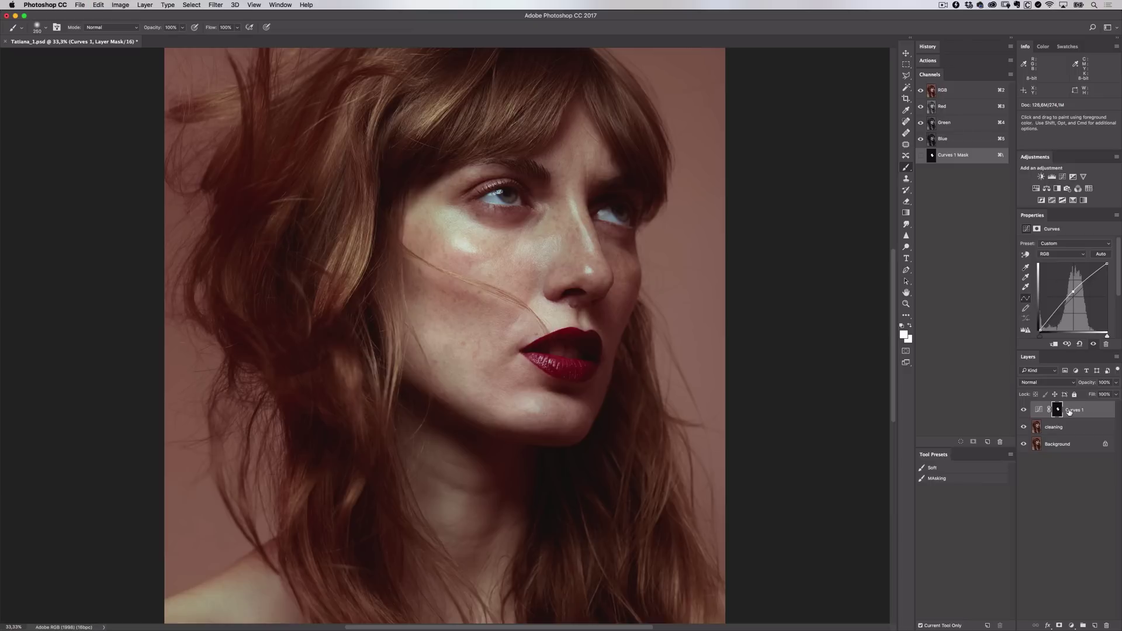
key("super+BackSpace")
- Rename the brightening Curves layer as Dodge
double_click(1073, 409)
type("Dodge")
key("Return")
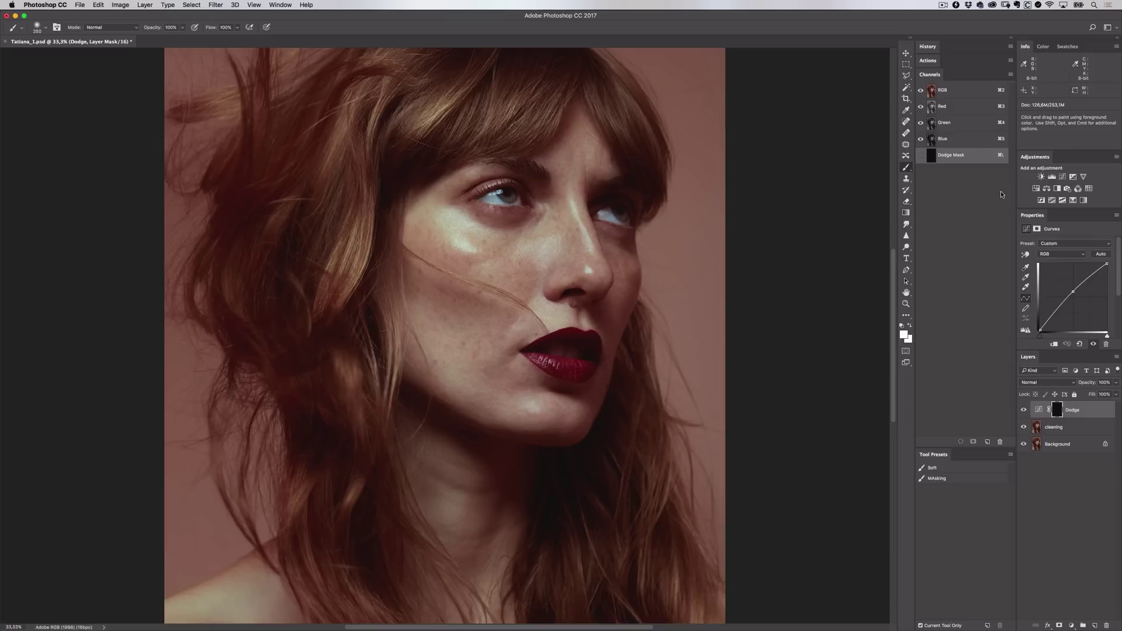
- Add a Curves adjustment layer above Dodge and lower its midpoint slightly to darken the portrait
left_click(1064, 178)
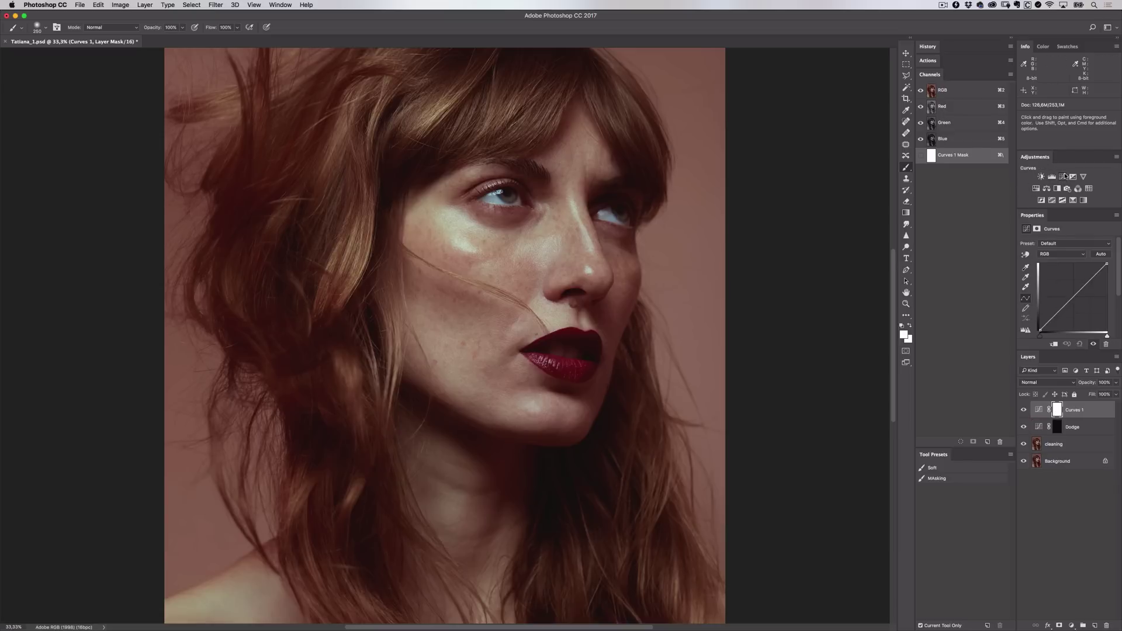
left_click(1074, 296)
left_click_drag(1074, 296, 1076, 301)
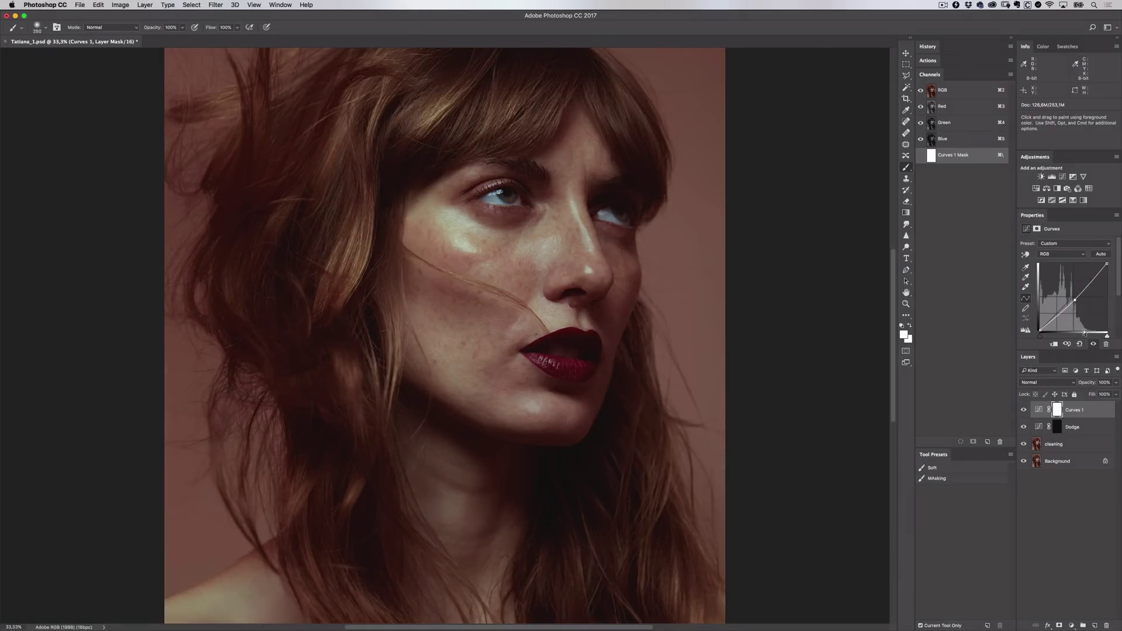
- Invert the darkening Curves layer's mask to black and rename the layer as Burn
left_click(1056, 411)
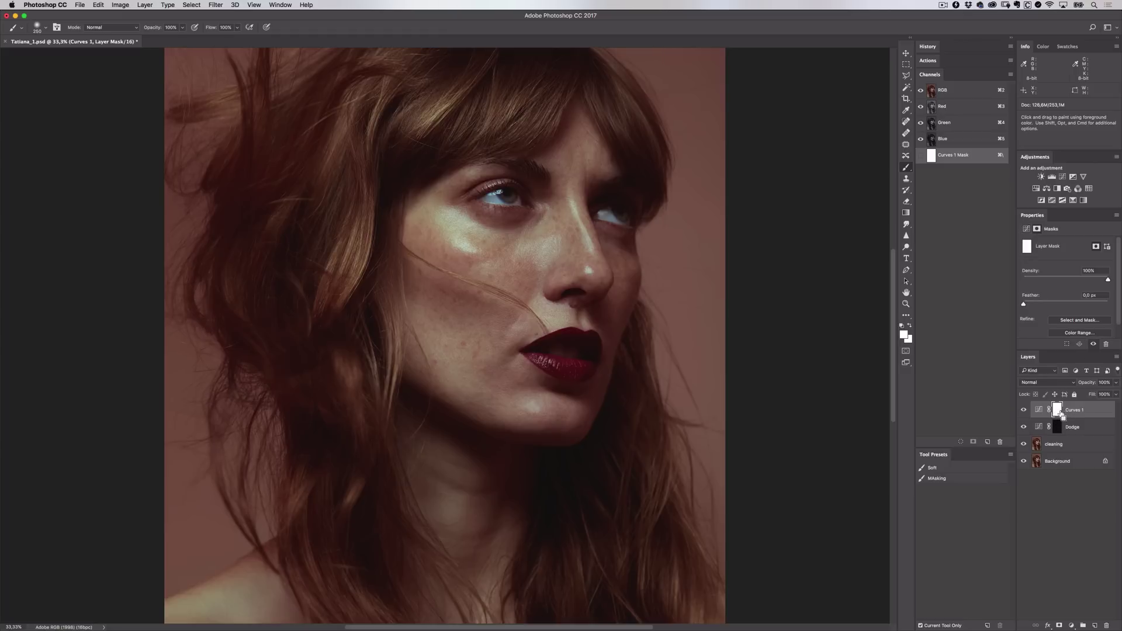
key("super+i")
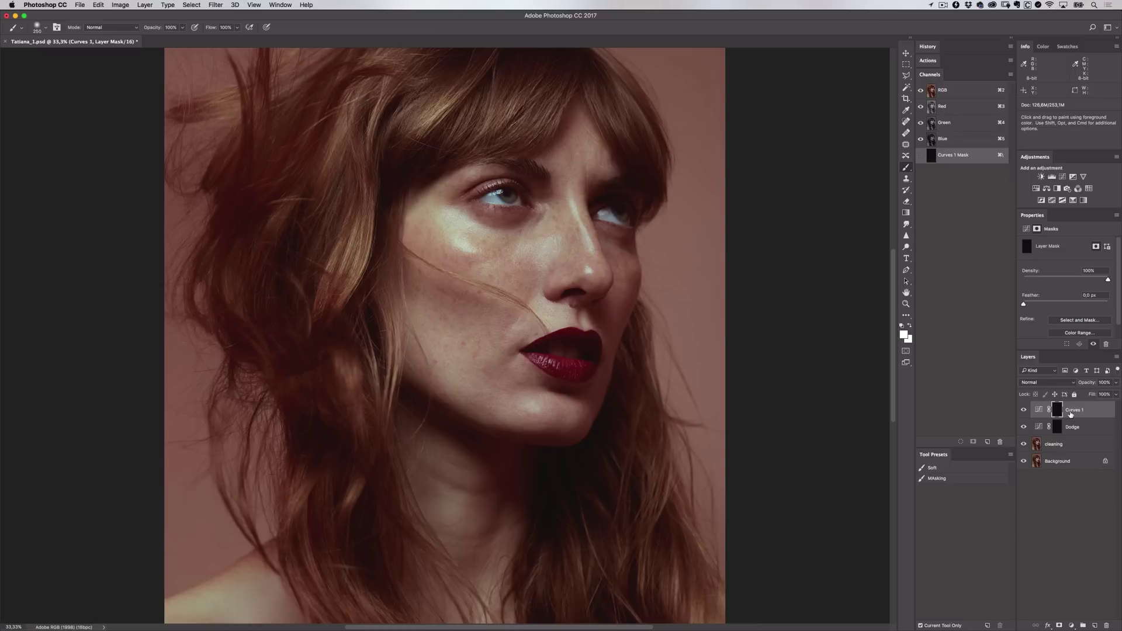
key("super+2")
type("Burn")
key("Return")
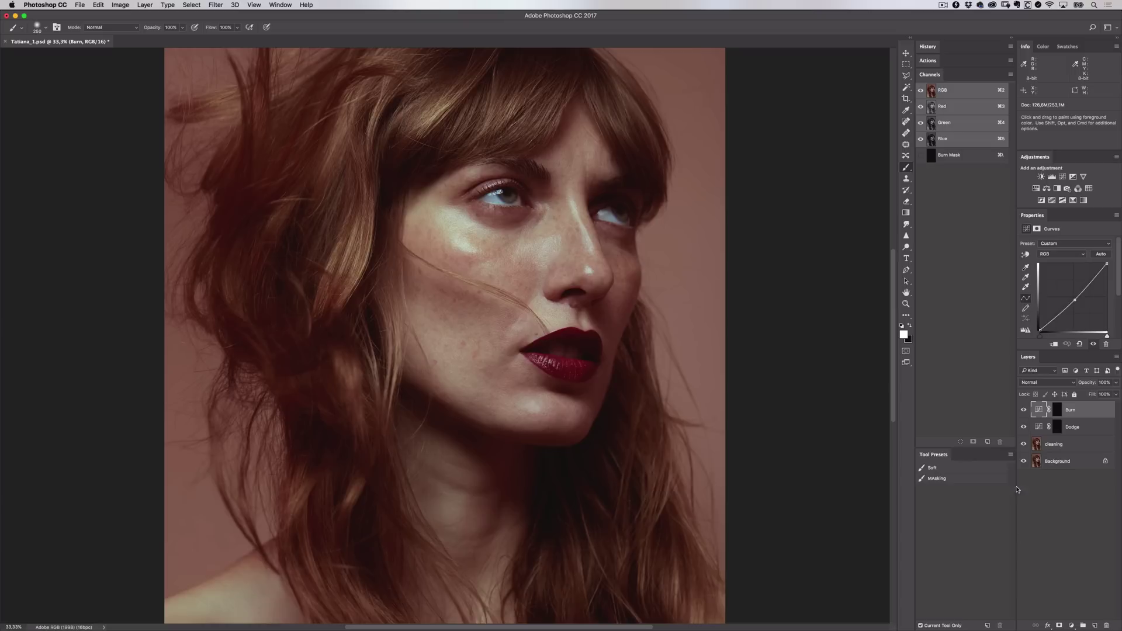
- Add a Hue/Saturation adjustment layer above Burn with saturation -100 and the Color blending mode
left_click(1036, 190)
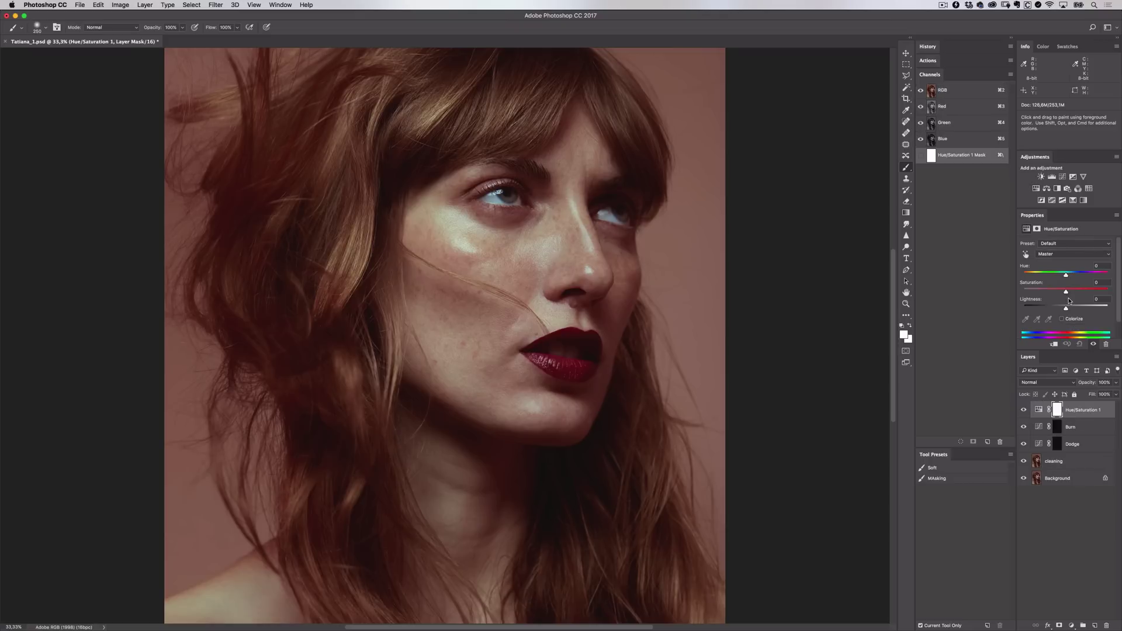
left_click_drag(1066, 292, 1025, 292)
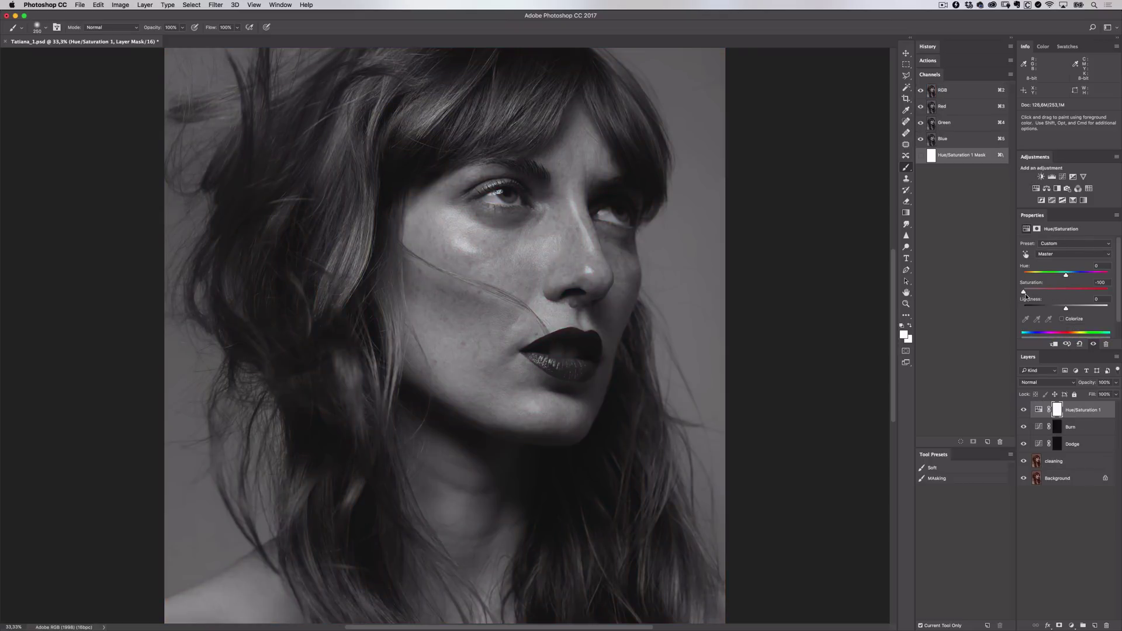
left_click(1040, 388)
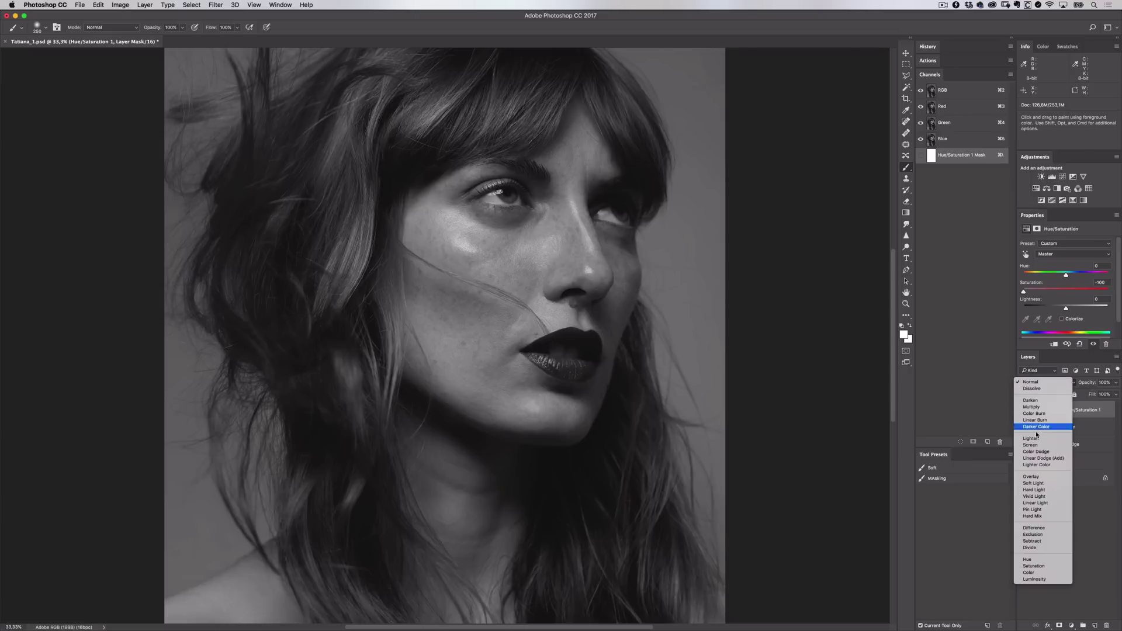
left_click(1035, 579)
- Rename the Hue/Saturation layer as Desaturation
double_click(1079, 410)
type("Desaturation")
key("Return")
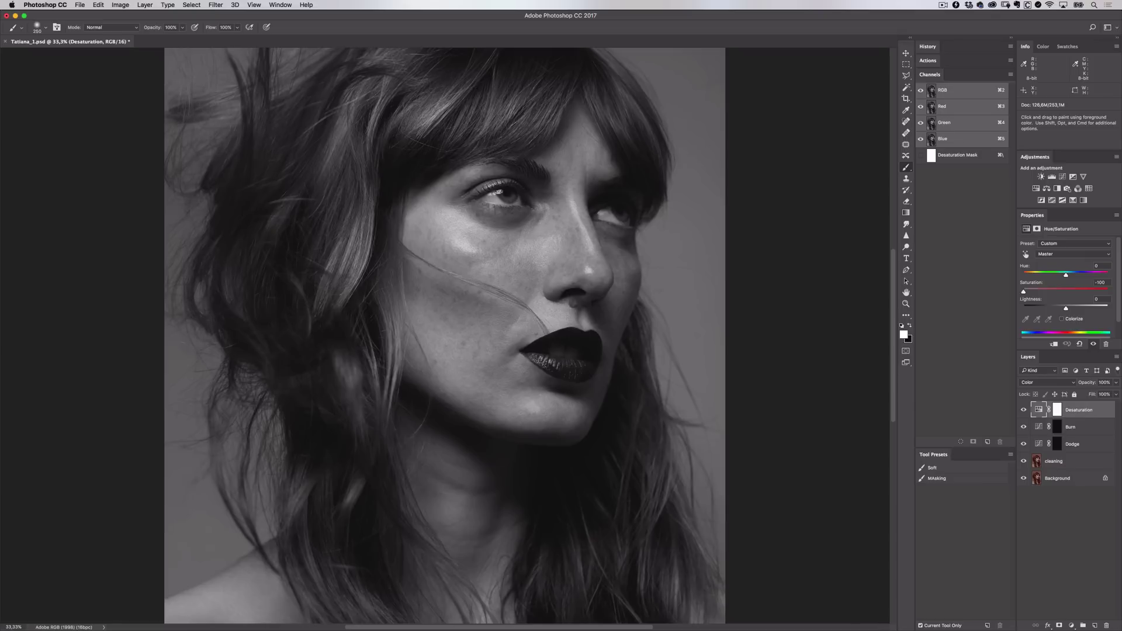
- Add a Curves layer above Desaturation, raise the curve in its upper midtones, and set its blending mode to Screen
left_click(1064, 177)
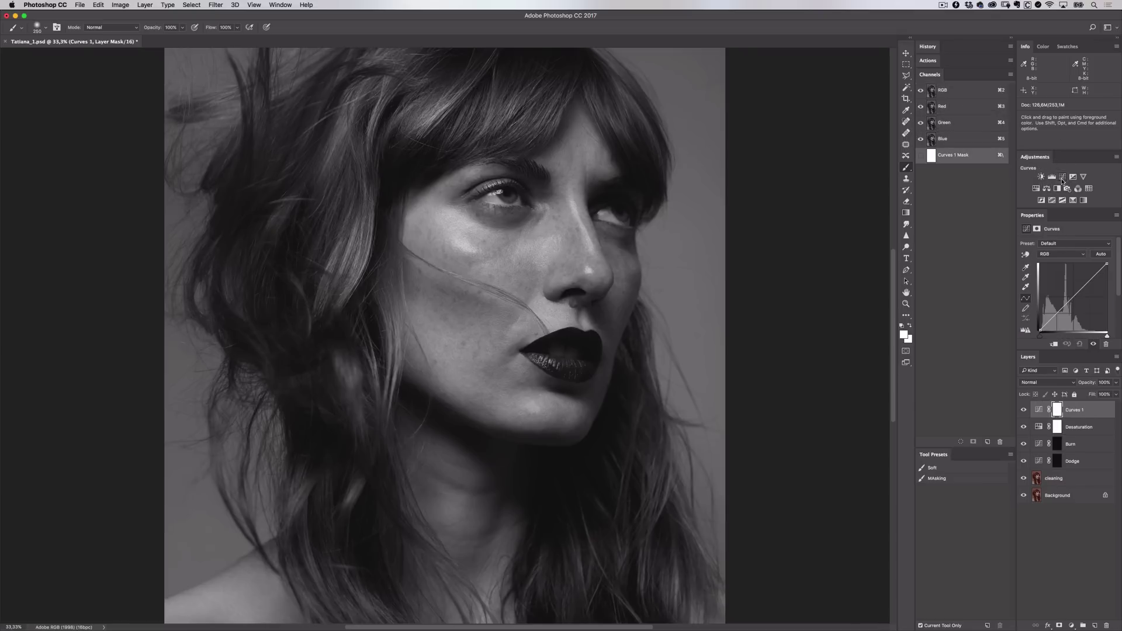
left_click_drag(1087, 283, 1089, 281)
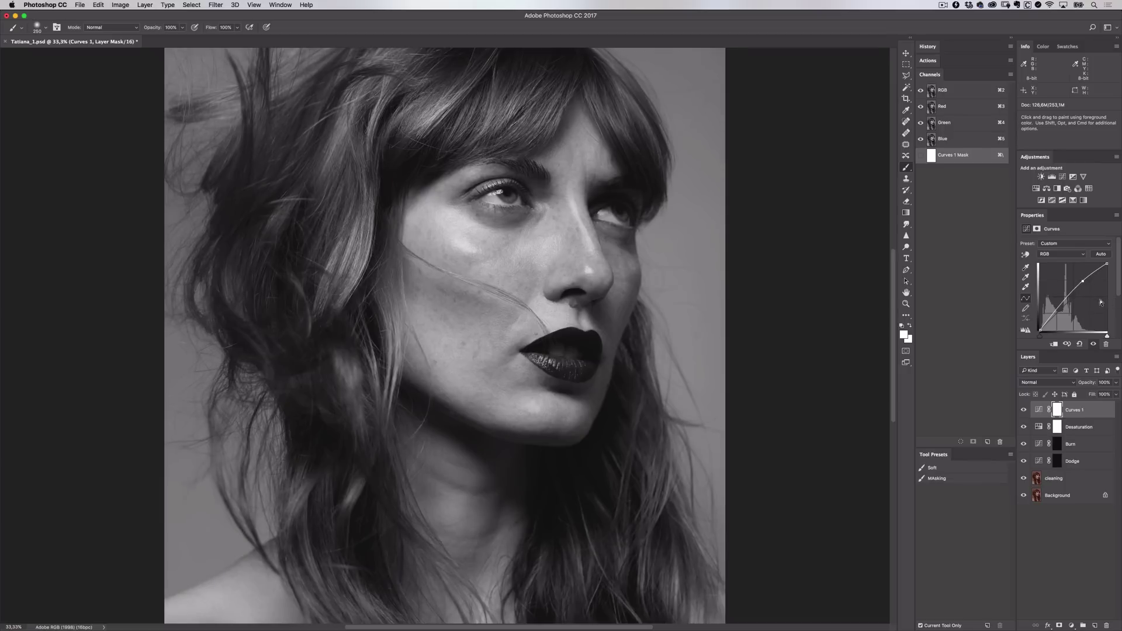
left_click(1050, 382)
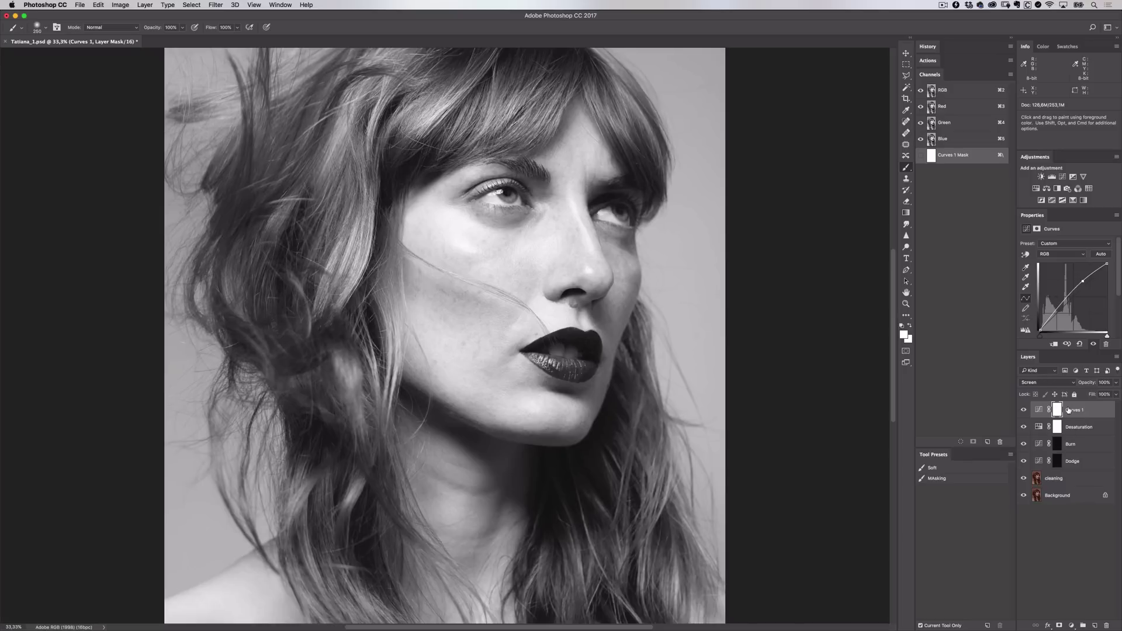
- Try the Multiply blending mode on the top Curves layer and switch it back to Screen
left_click(1054, 382)
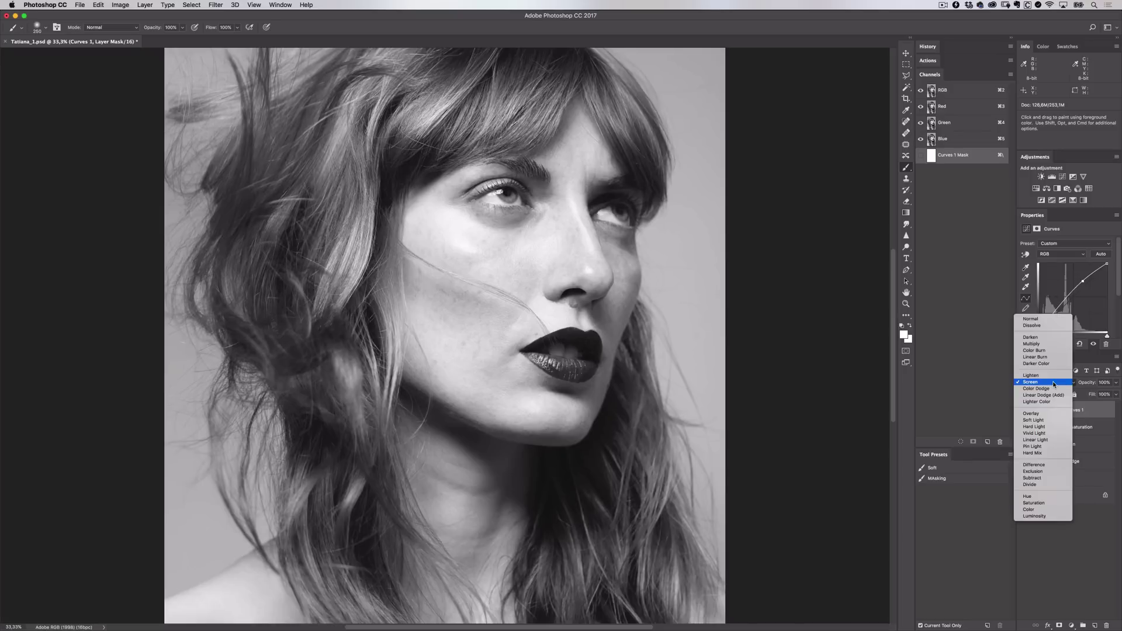
left_click(1053, 345)
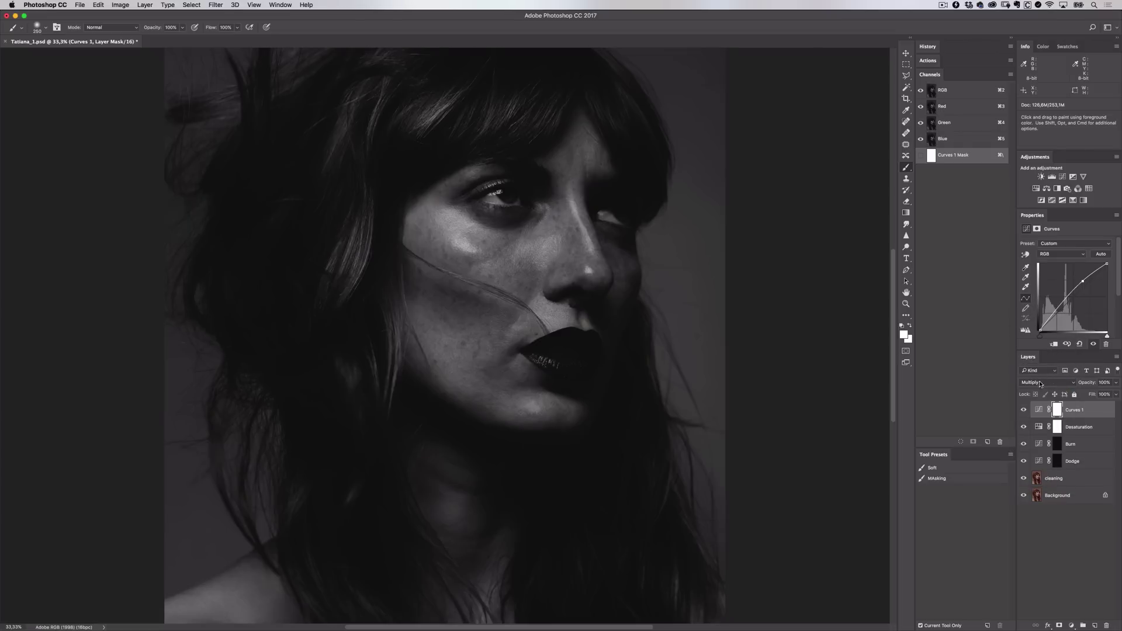
left_click(1044, 382)
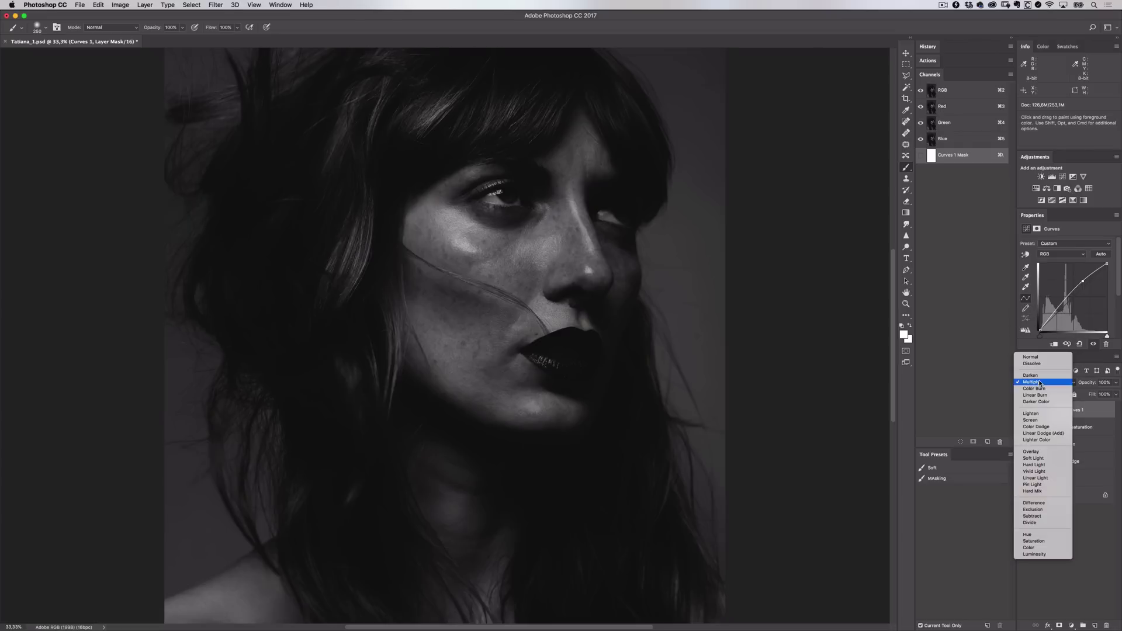
left_click(1045, 420)
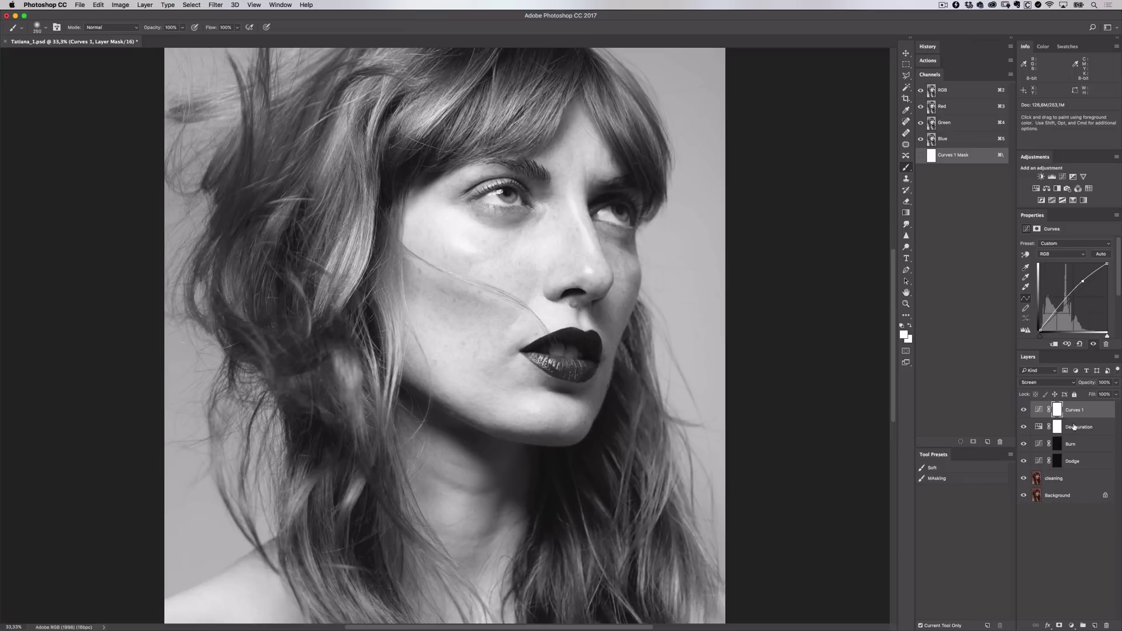
- Reduce the top Curves layer's opacity to 71%
left_click(1116, 395)
left_click(1105, 395)
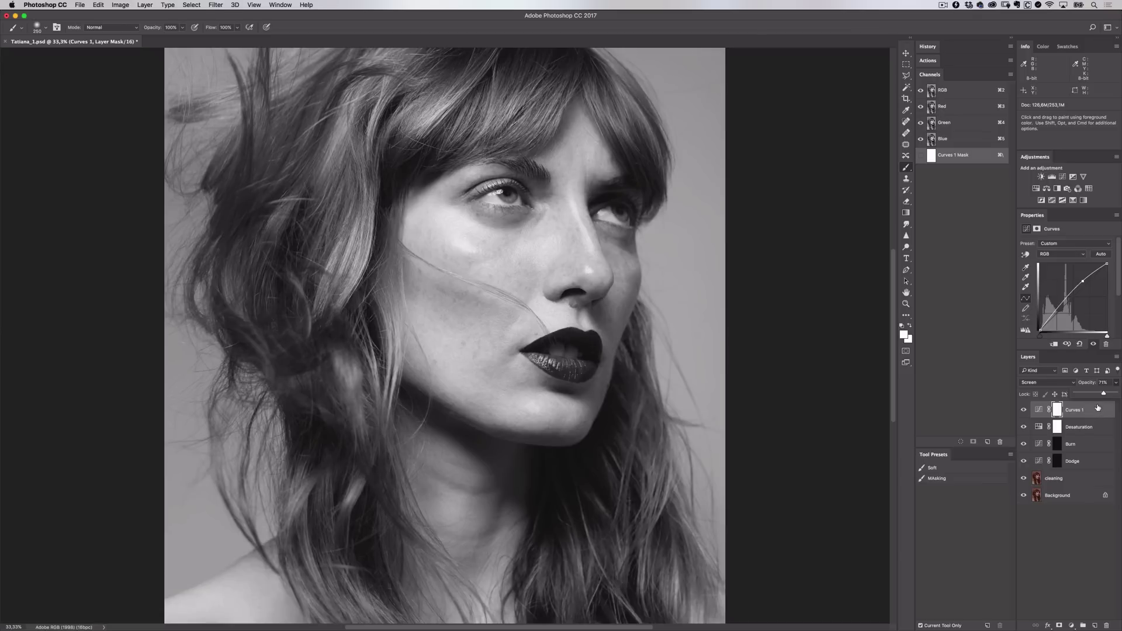
left_click(1097, 407)
- Group the top Curves layer with the Desaturation layer under the name Help, and select the Dodge layer's mask
left_click(1092, 428, "shift")
key("super+g")
type("He")
key("Return")
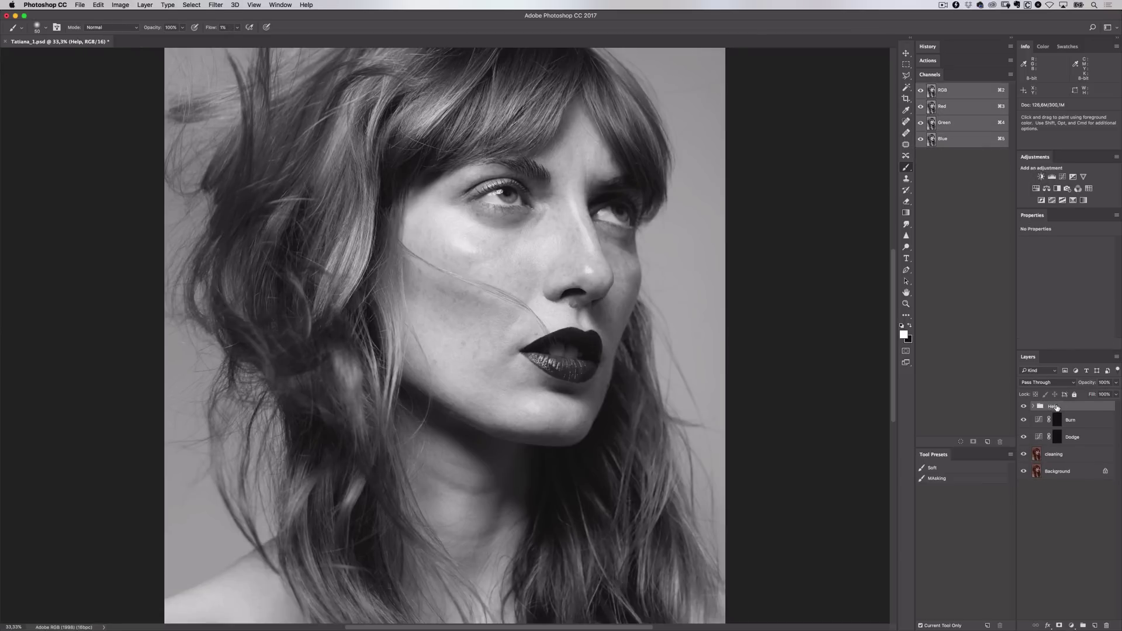
left_click(1058, 437)
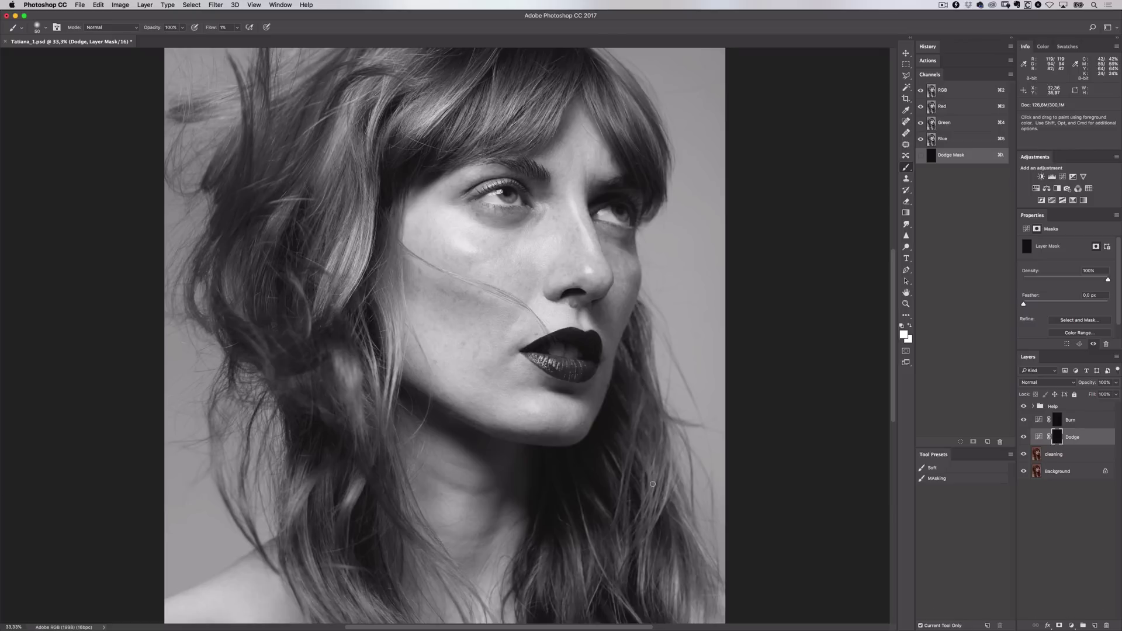
- Turn on Transfer for the brush with opacity and flow controlled by Pen Pressure, and enable Build-up
left_click(282, 4)
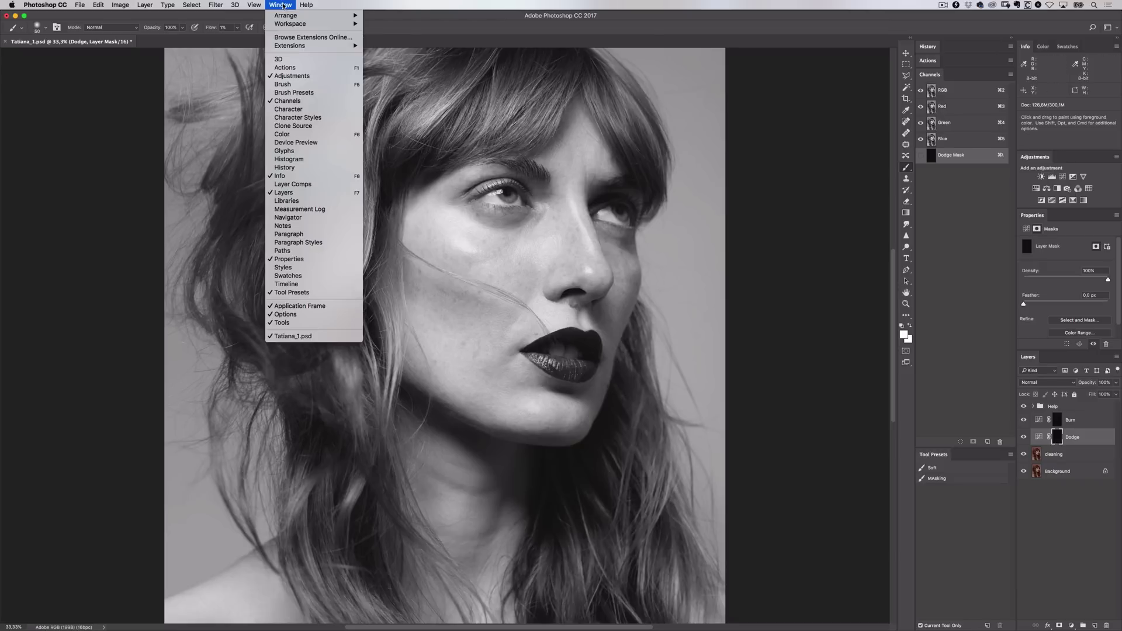
left_click(283, 84)
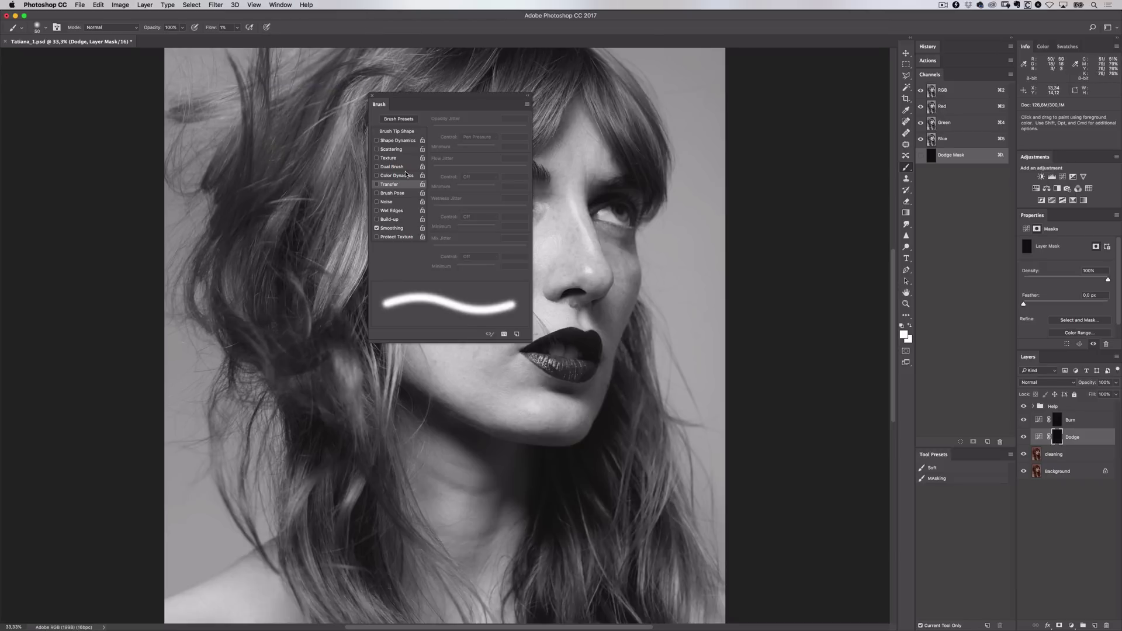
left_click(392, 185)
left_click(494, 138)
left_click(494, 139)
left_click(491, 177)
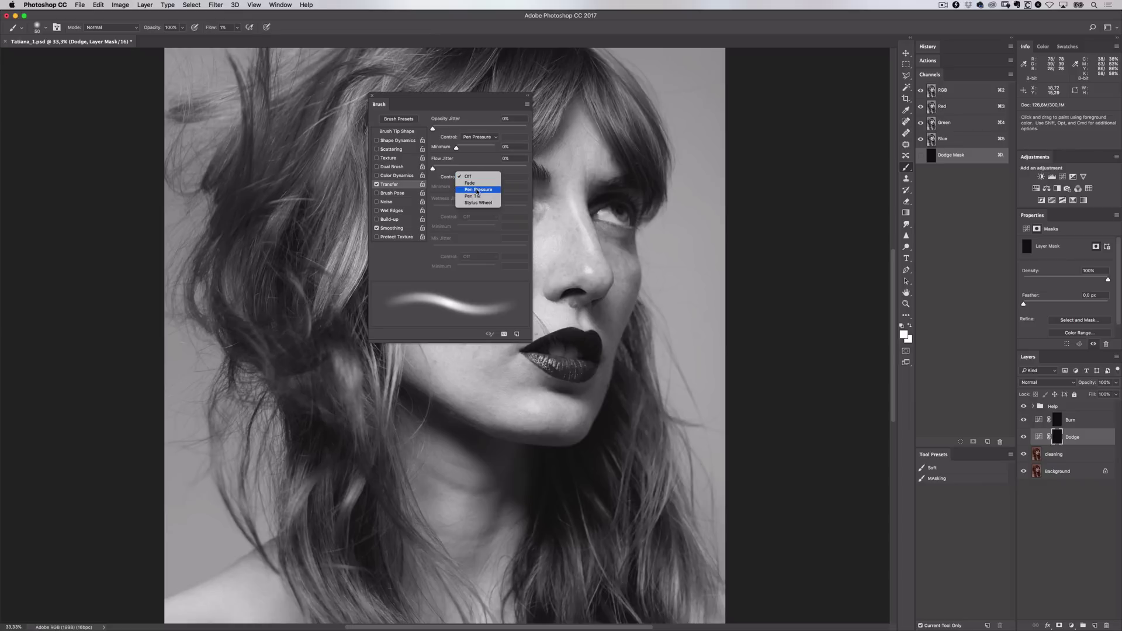
left_click(477, 190)
left_click(390, 219)
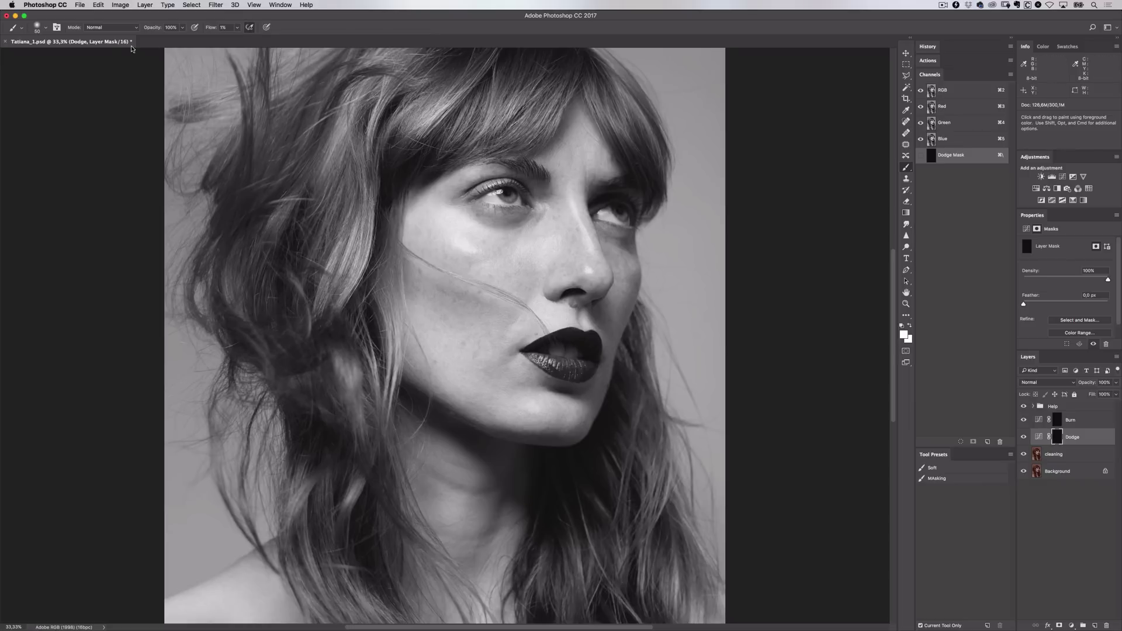
- Keep the brush at 50 px, 0% hardness and 100% opacity, and set its flow to 10%
left_click(45, 27)
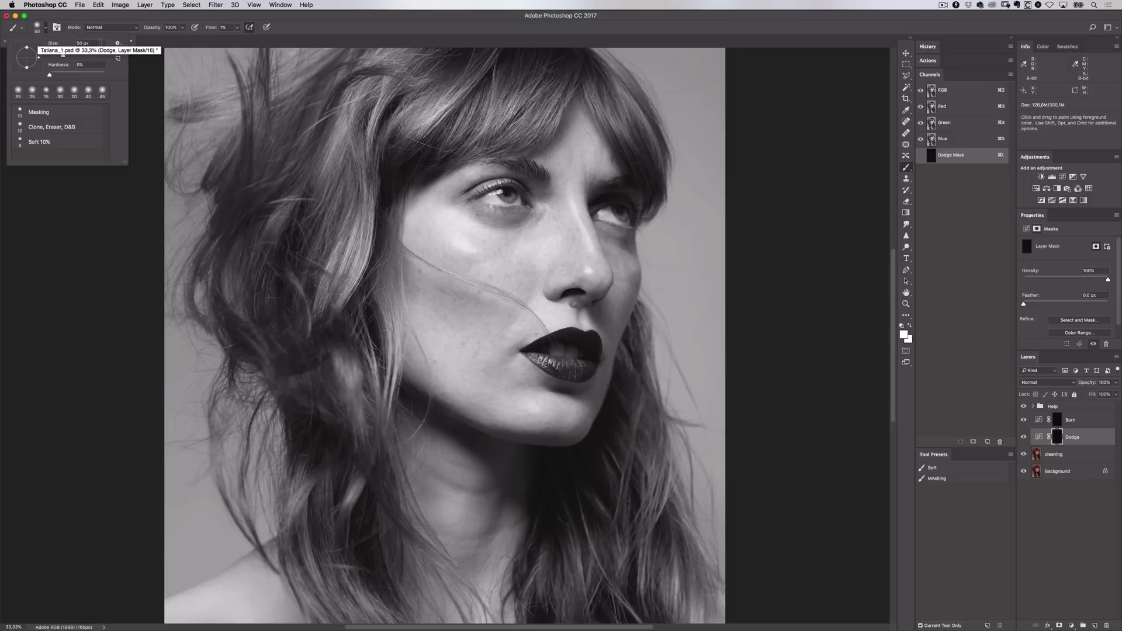
left_click(96, 42)
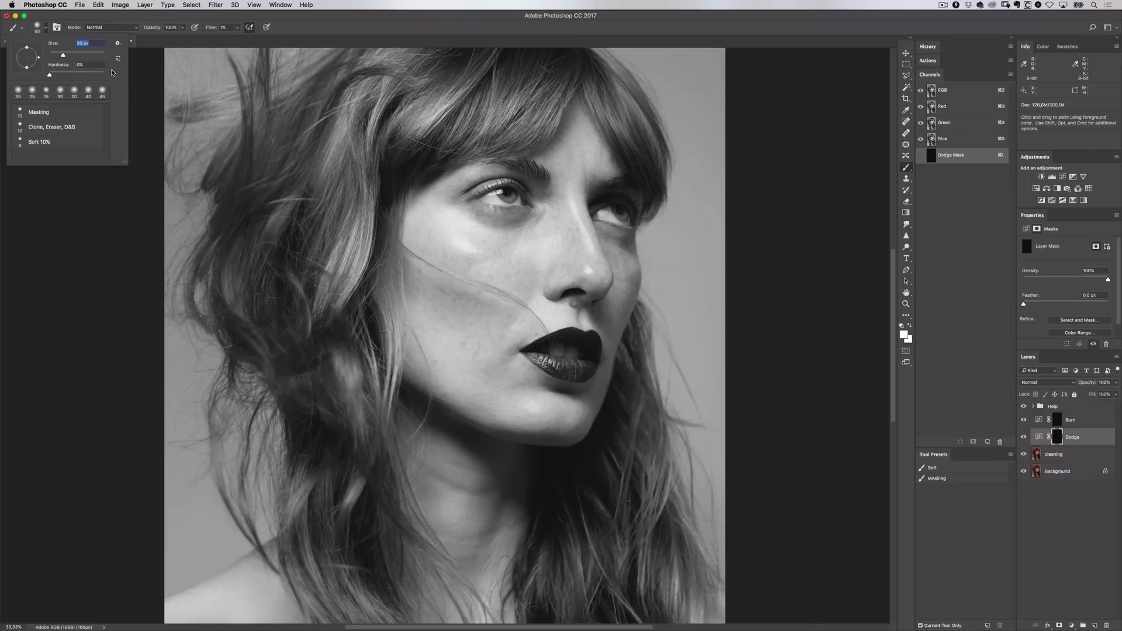
left_click(86, 65)
left_click(182, 27)
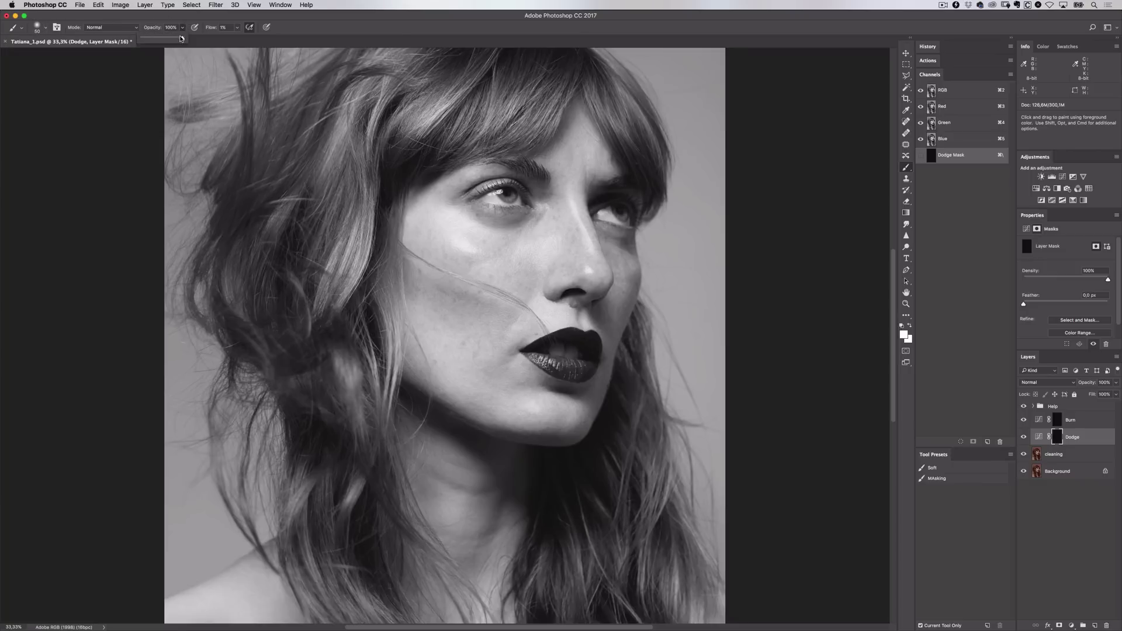
left_click(223, 26)
type("10")
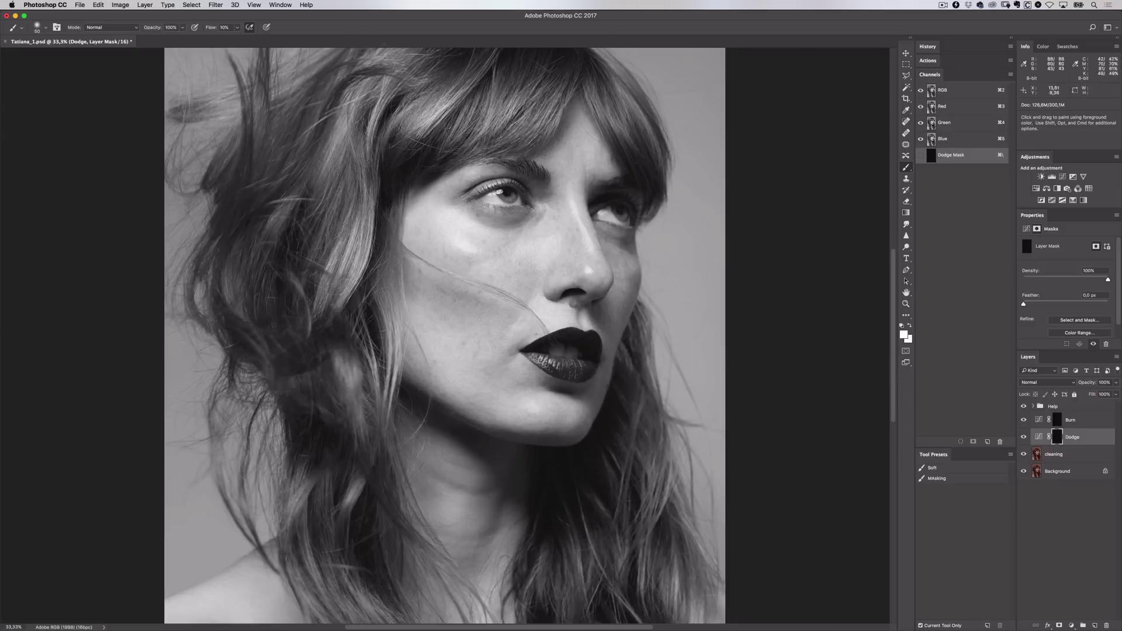
- Save the current brush settings as a new tool preset named D&B Soft 10% Flow
left_click(281, 5)
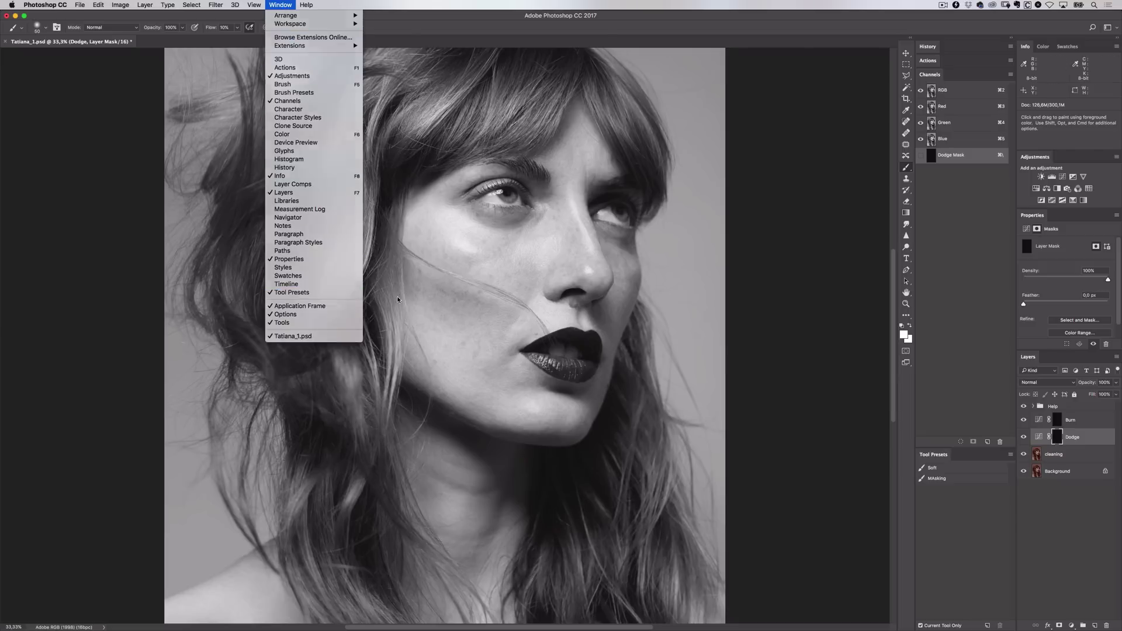
left_click(357, 292)
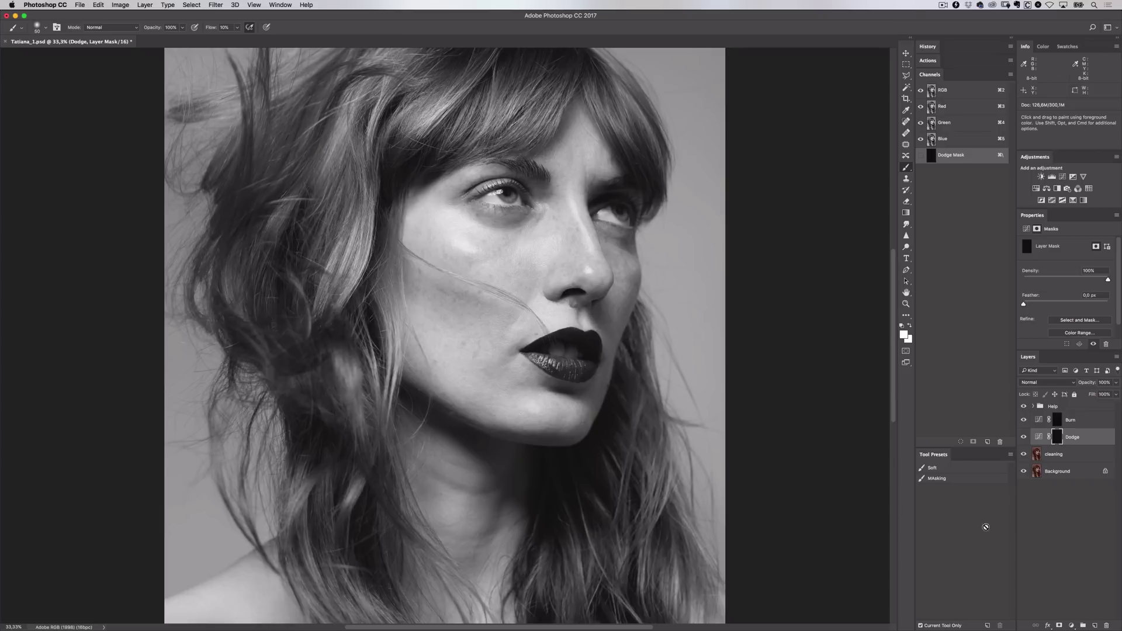
left_click(1011, 455)
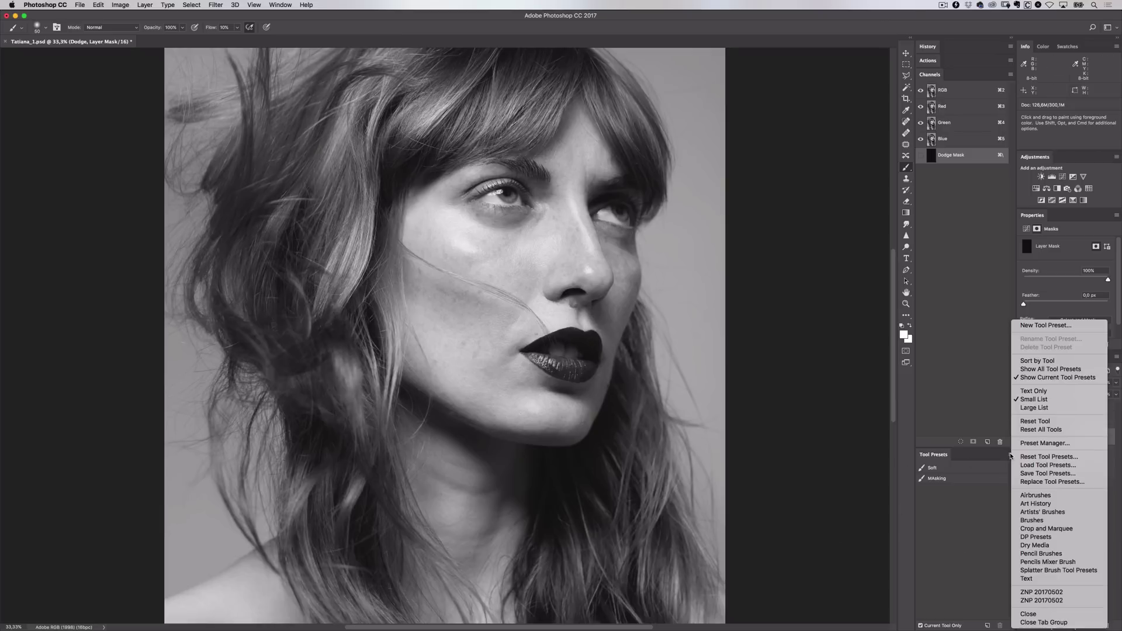
left_click(1044, 324)
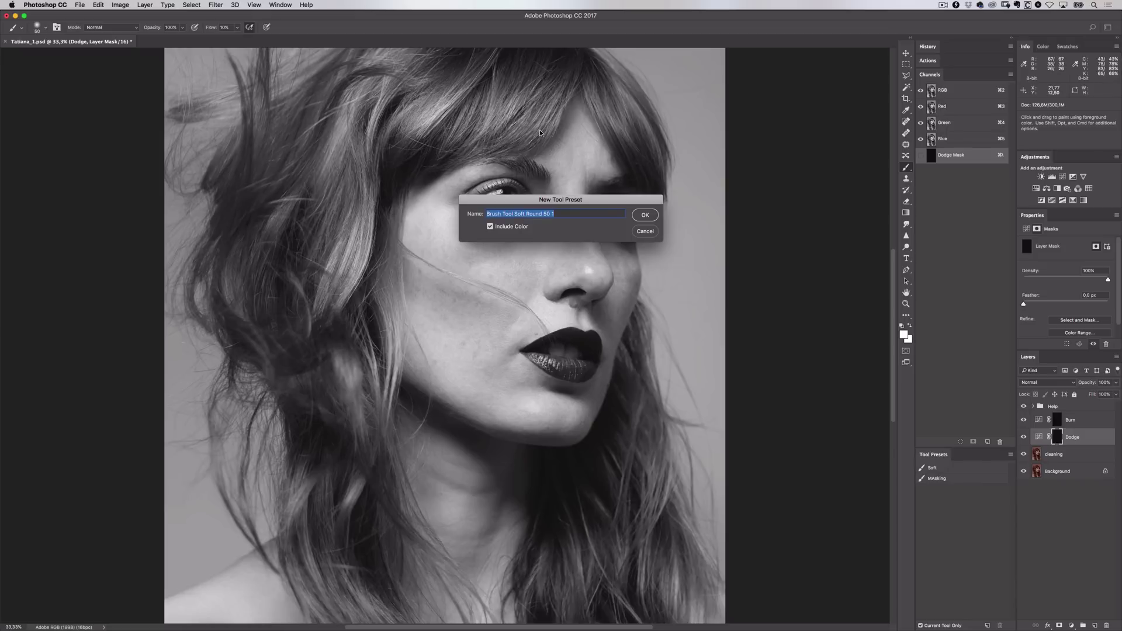
type("D&B Soft 10% Flow")
key("Return")
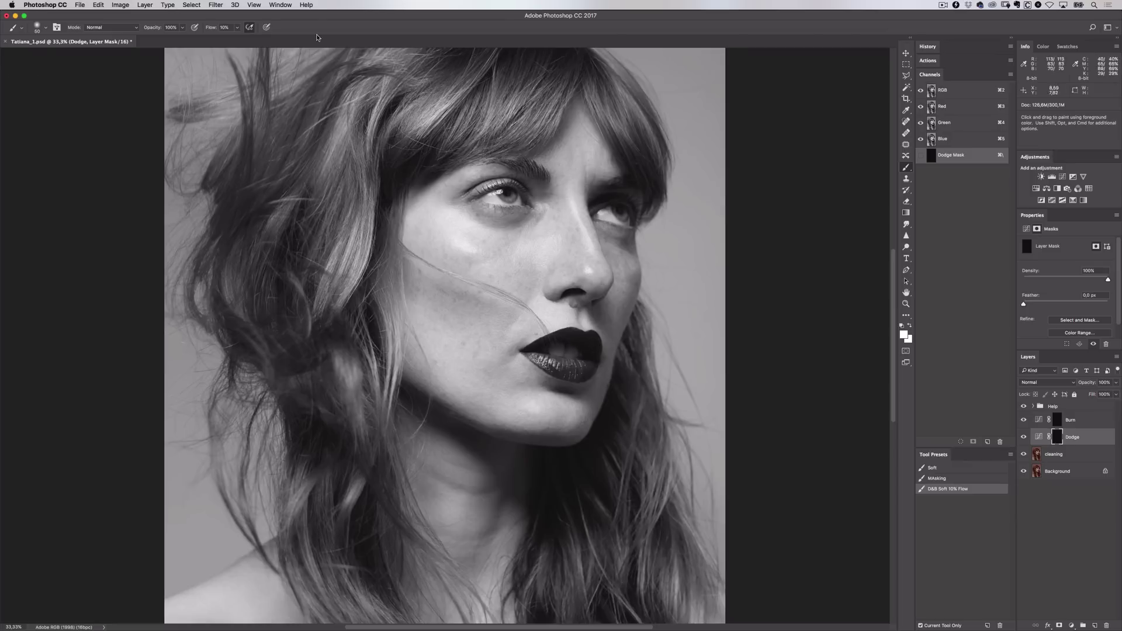
- Turn off Transfer and Build-up for the brush, and set its flow to 1%
left_click(280, 5)
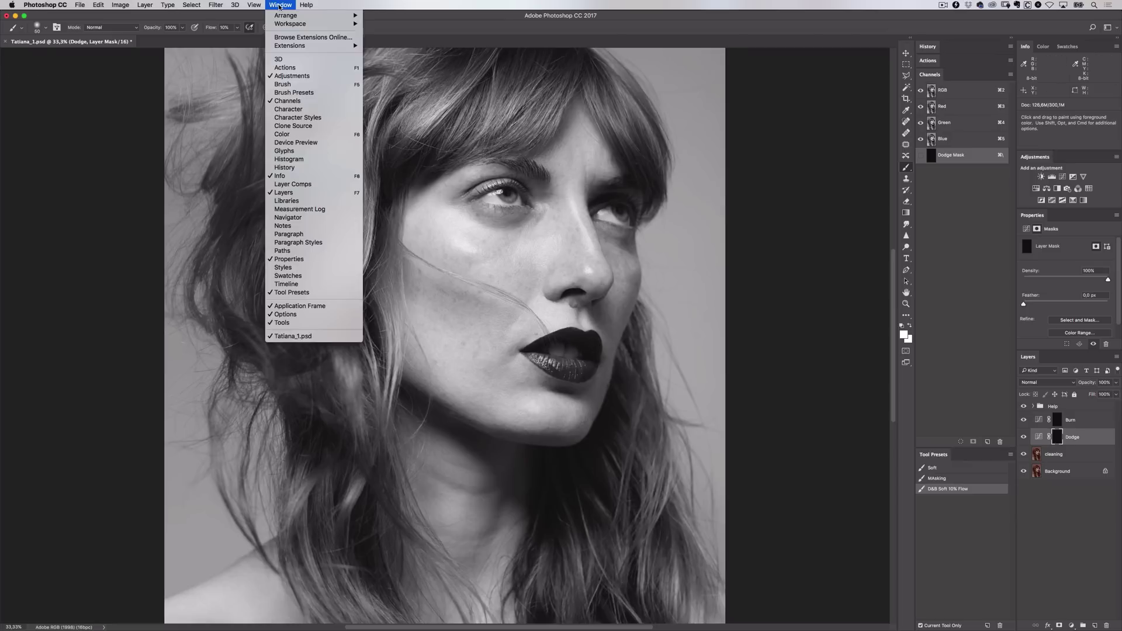
left_click(292, 84)
left_click(377, 184)
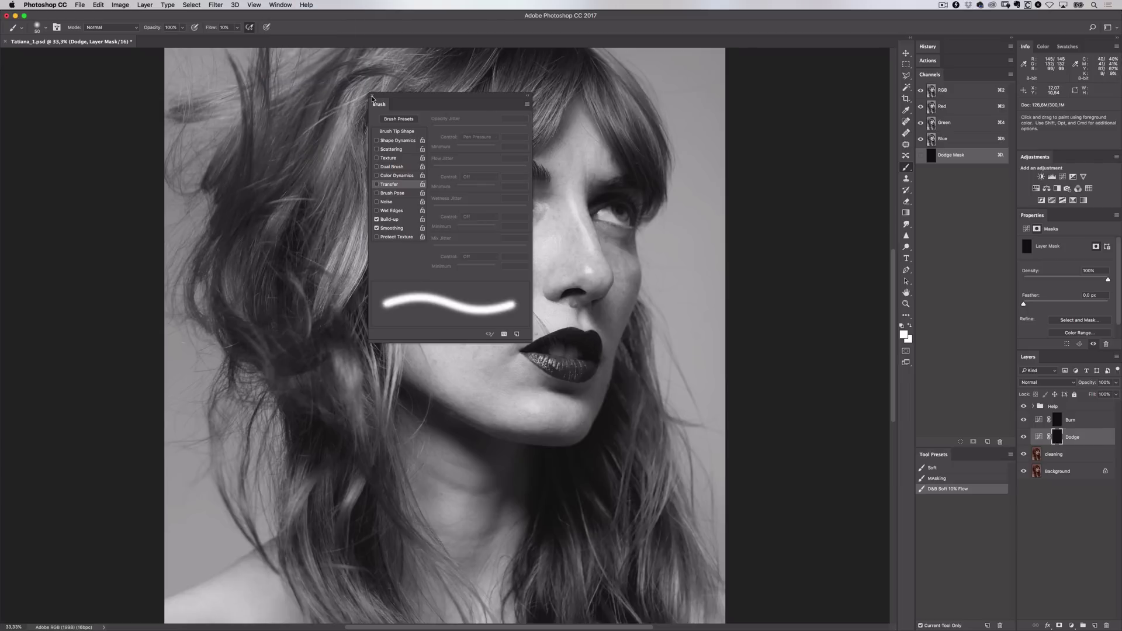
key("F5")
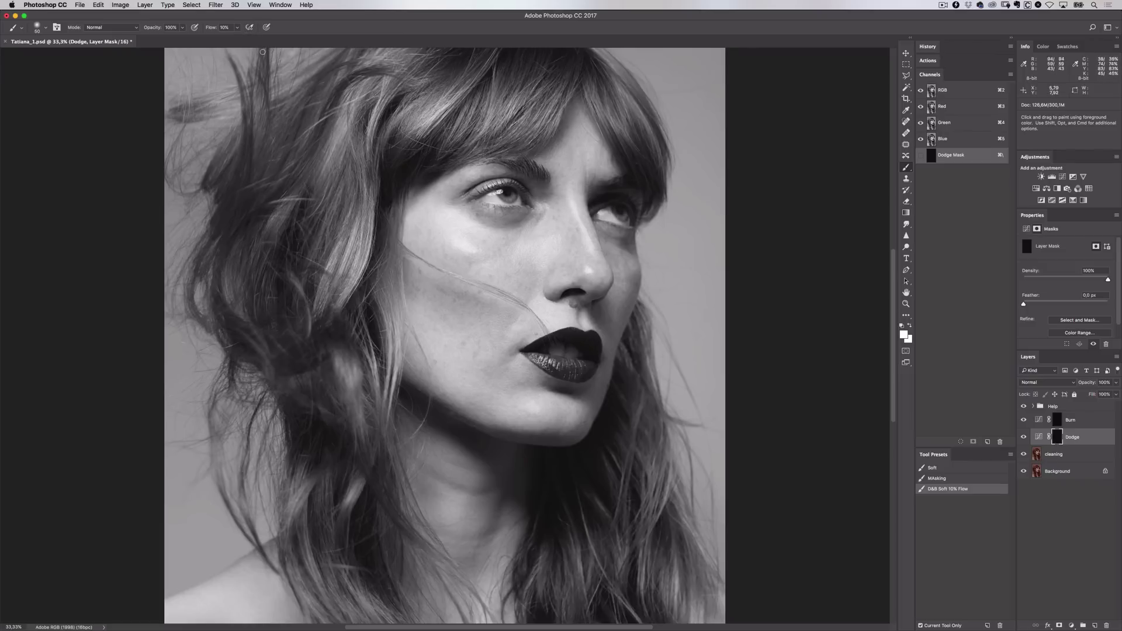
left_click(226, 26)
type("1")
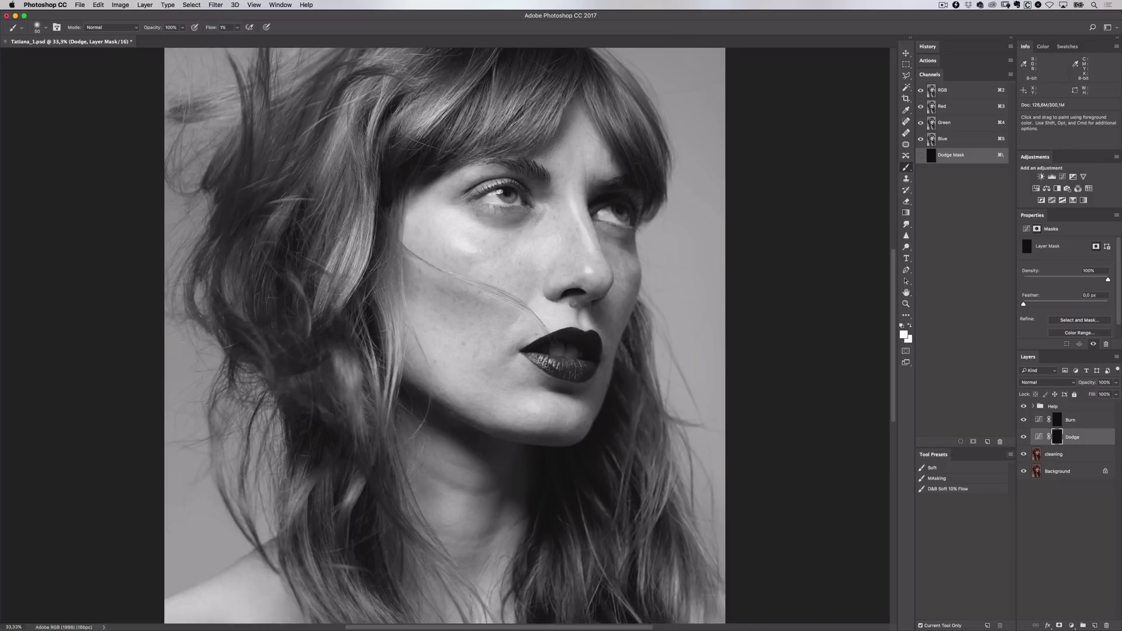
- Save the current brush settings as a new tool preset named D&B Hard 1% Flow
left_click(1011, 454)
left_click(1035, 326)
type("D&B Ha")
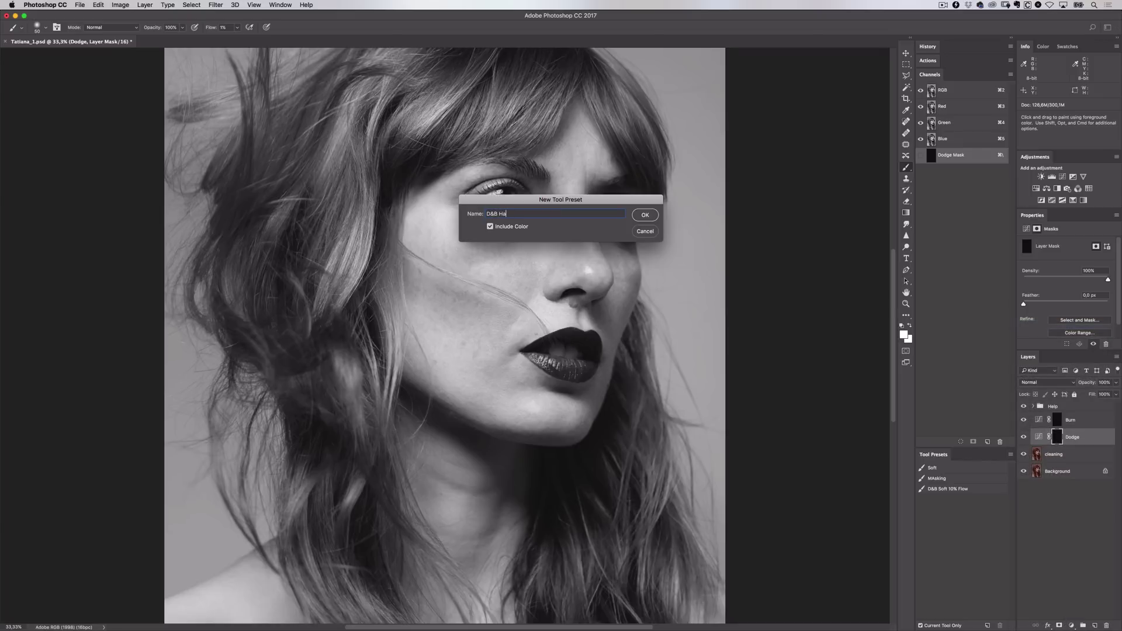
type("rd 1% Flow")
key("Return")
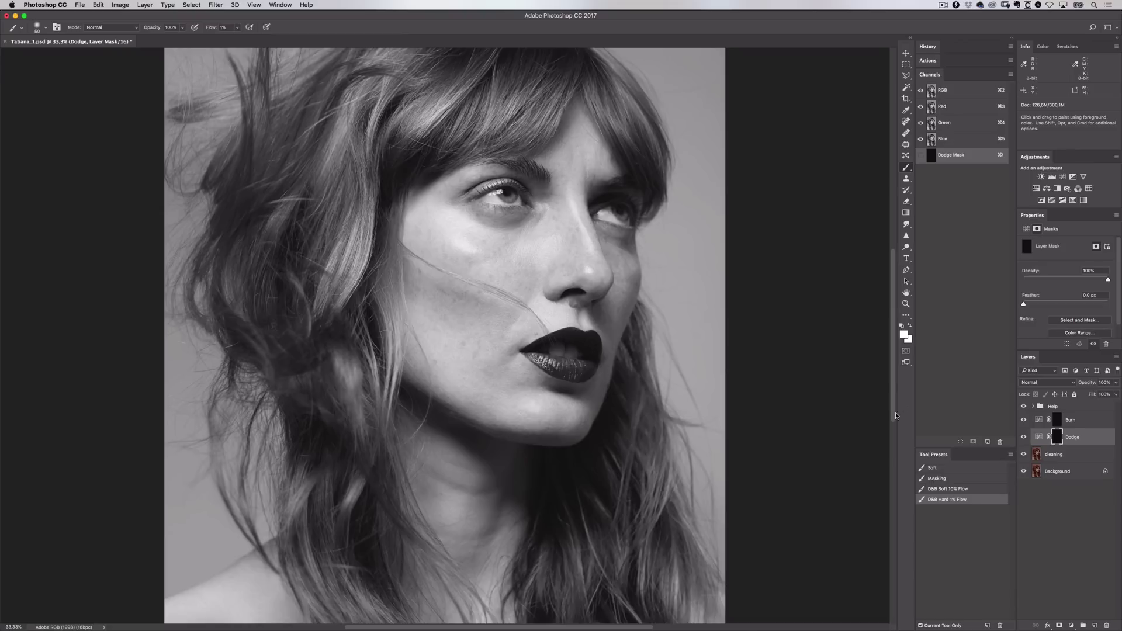
- Load the D&B Soft 10% Flow tool preset and keep white as the foreground color
left_click_drag(979, 489, 985, 491)
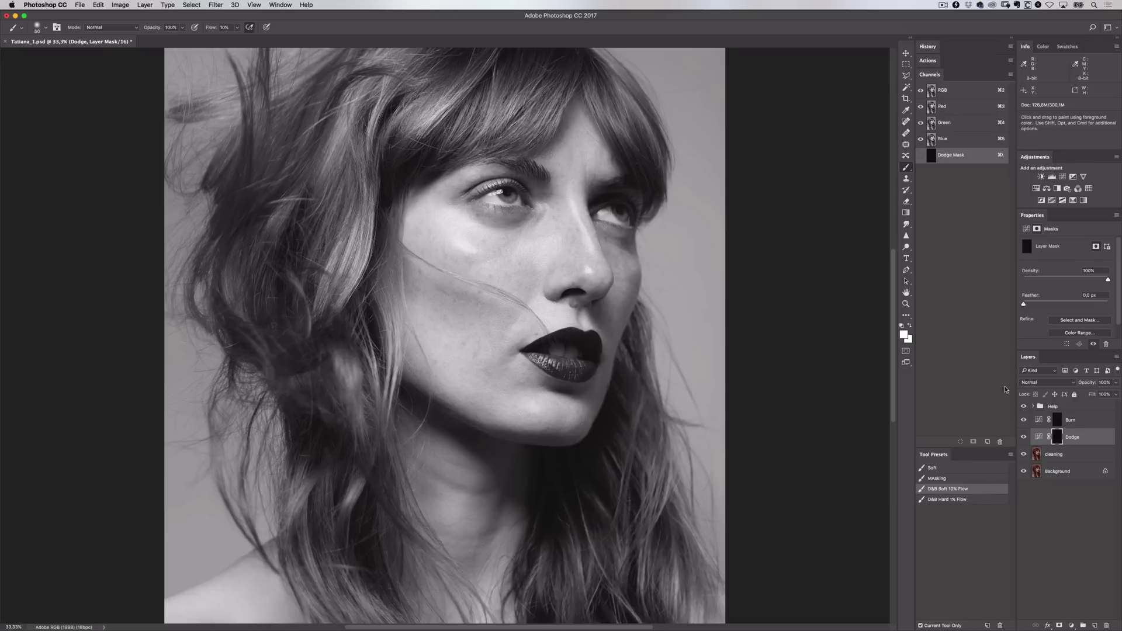
left_click(904, 334)
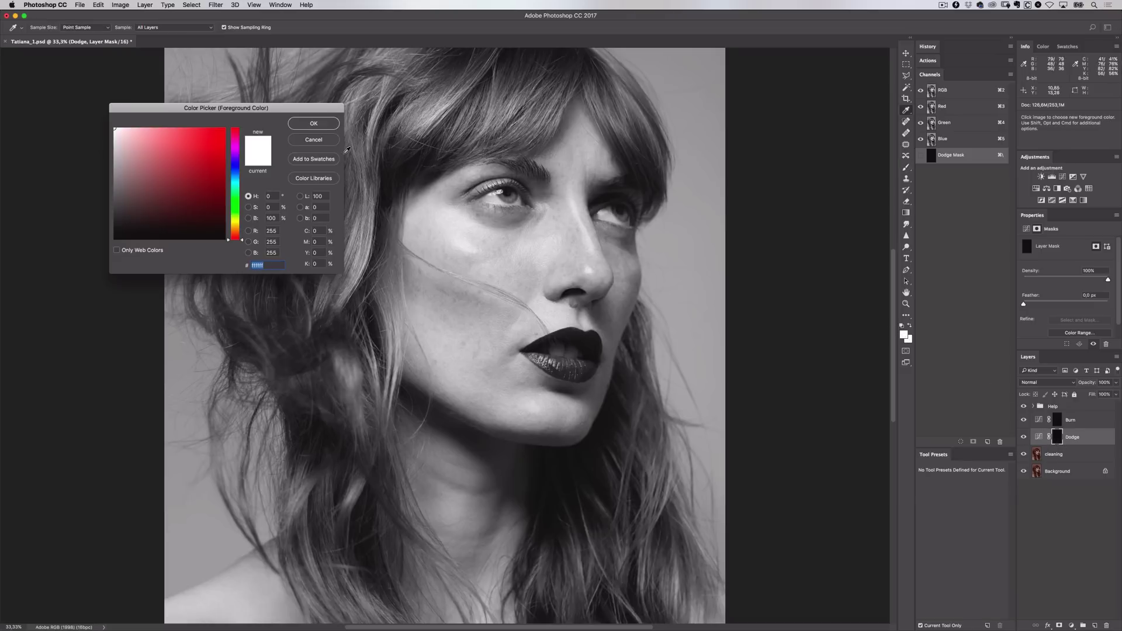
left_click(313, 123)
- Paint white on the Dodge layer's mask over the dark patches of the cheek, varying the brush size to suit each patch
key("bracketright")
key("bracketright")
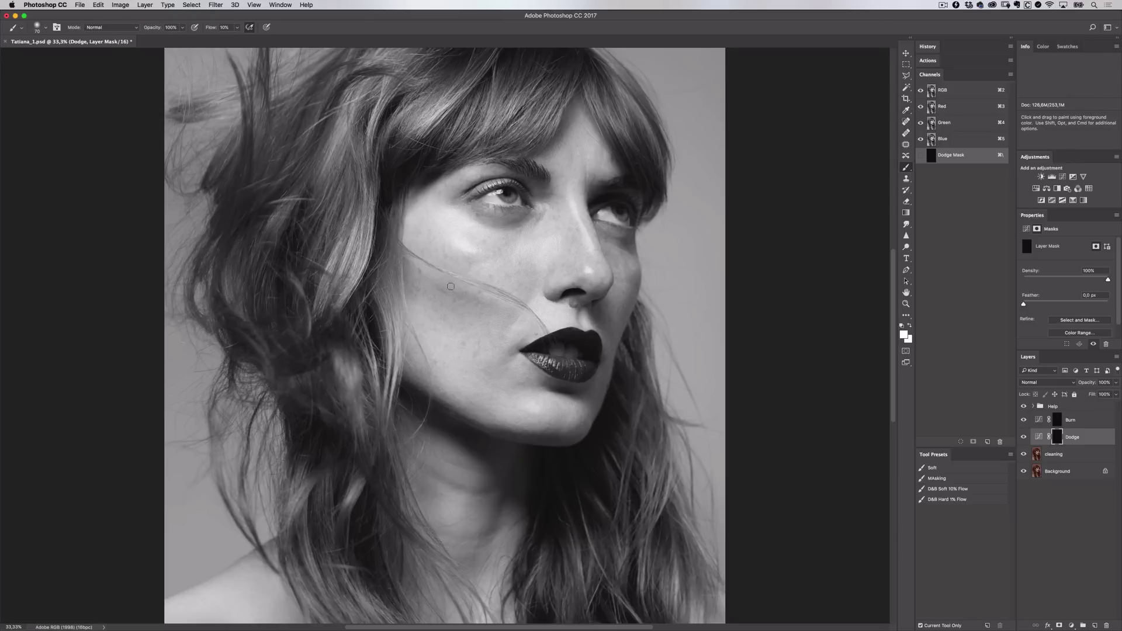
key("bracketleft")
key("bracketleft")
key("bracketright")
key("bracketright")
key("bracketright")
key("bracketleft")
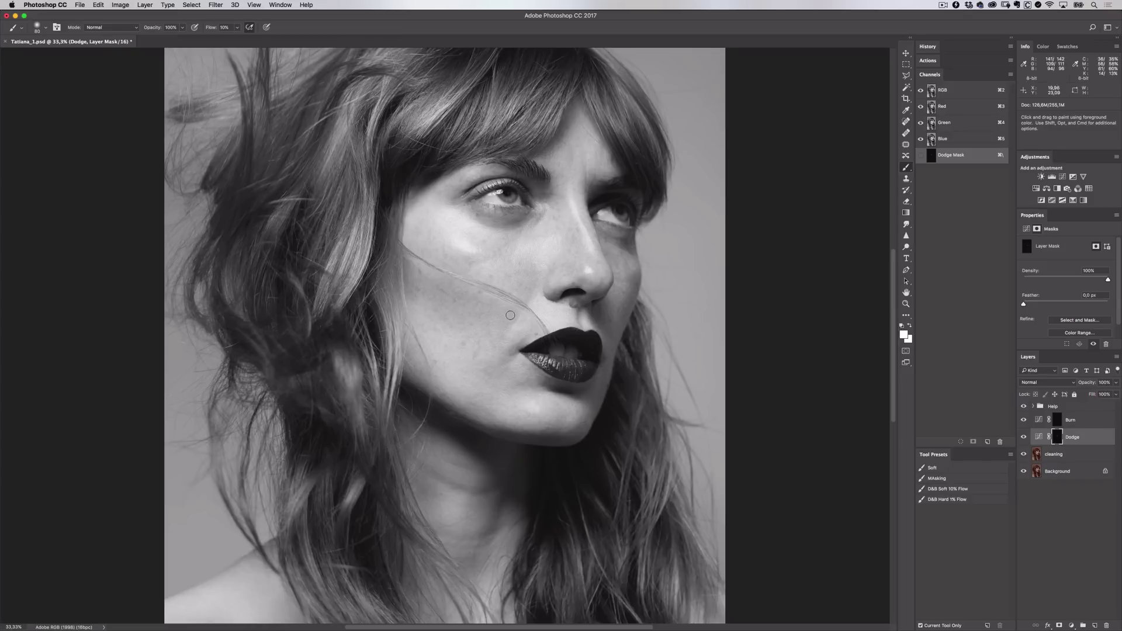
key("bracketleft")
key("bracketleft")
key("bracketleft")
key("bracketright")
key("bracketright")
key("bracketleft")
key("bracketleft")
key("bracketleft")
key("bracketleft")
key("bracketleft")
key("bracketleft")
left_click_drag(521, 434, 527, 276)
key("bracketright")
key("bracketright")
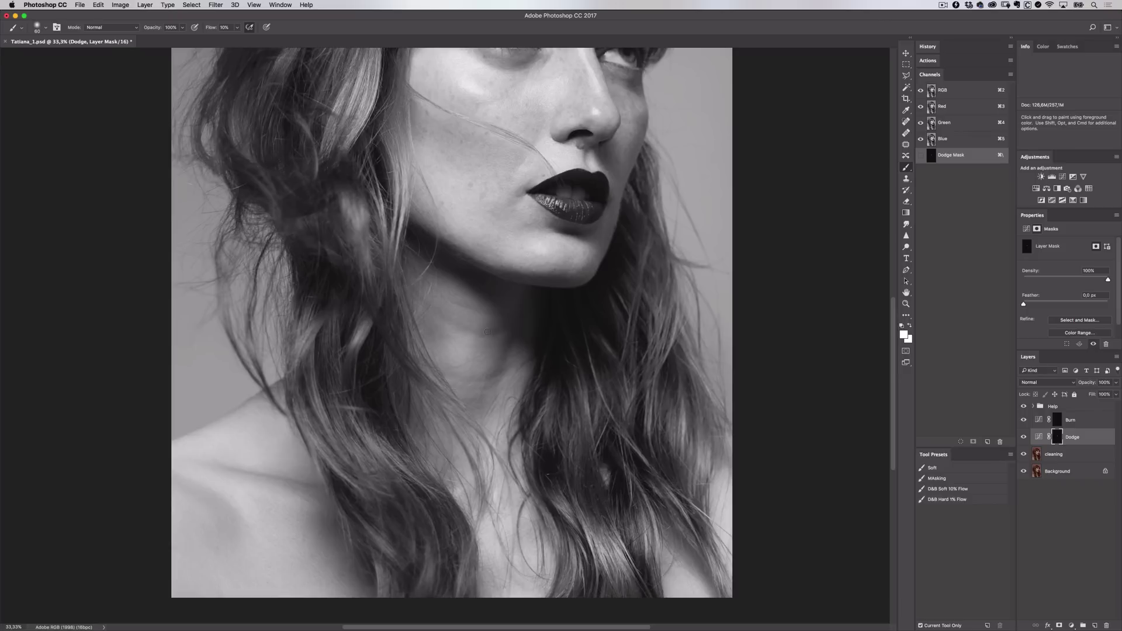
- Add a Curves layer above Dodge with slightly raised midtones, invert its mask to black, and name it Dodge
left_click(1063, 176)
left_click_drag(1074, 297, 1074, 295)
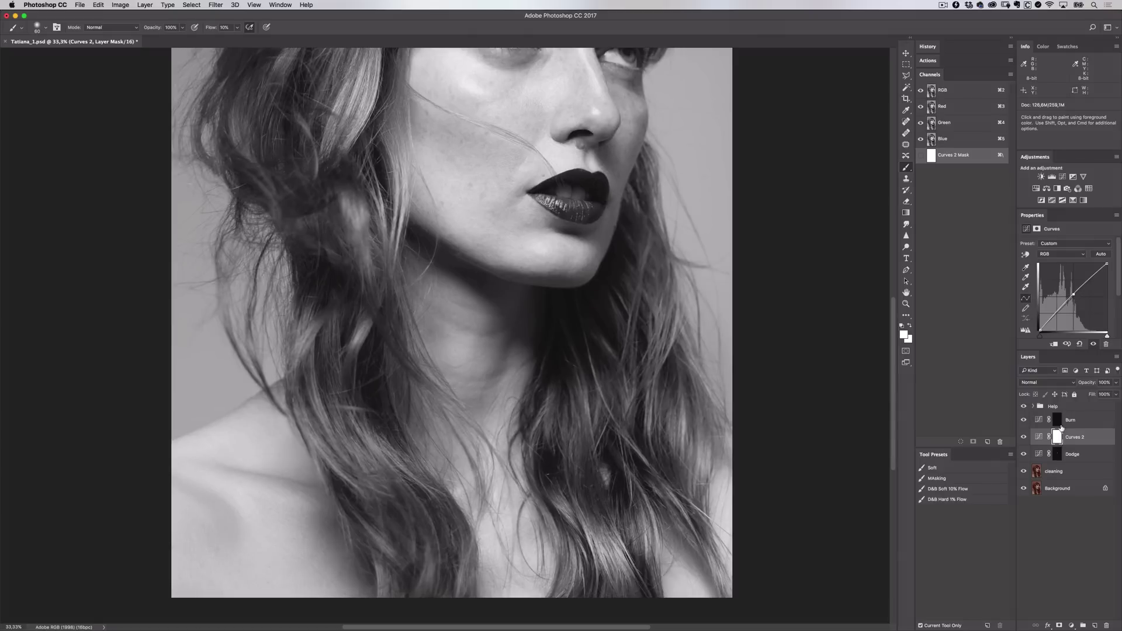
key("super+i")
double_click(1074, 437)
type("Dodge")
key("Return")
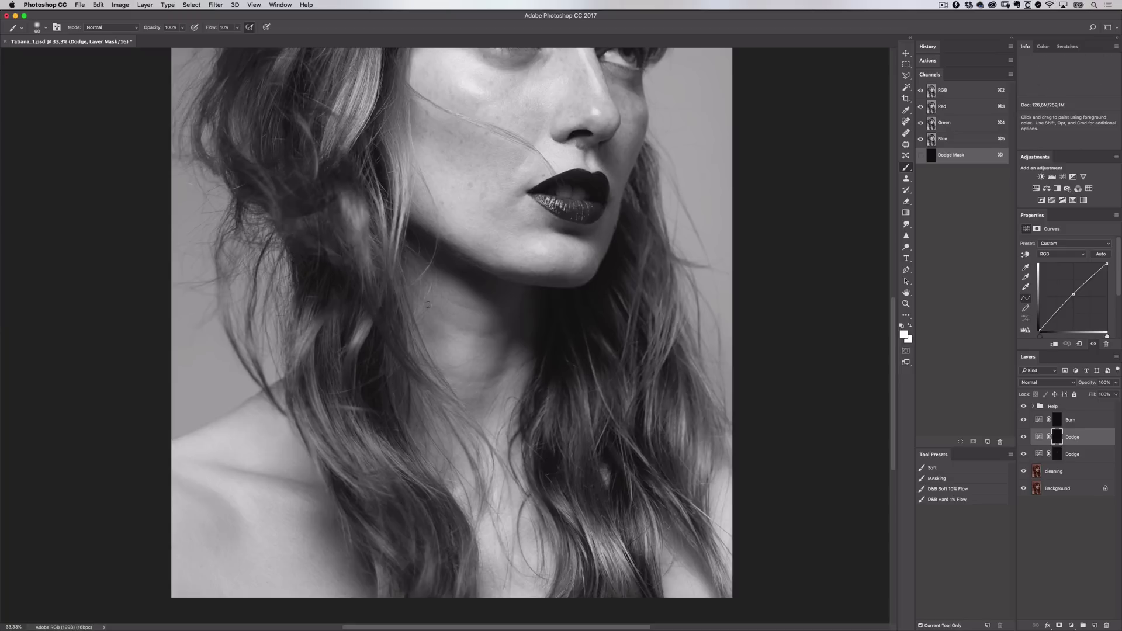
- Lighten the shadowed skin of the neck by painting white on the upper Dodge layer's mask
key("bracketleft")
key("bracketleft")
key("bracketright")
mouse_move(456, 322)
left_mouse_down()
mouse_move(493, 336)
mouse_move(483, 338)
left_mouse_up()
- Select the lower Dodge layer's mask and lighten dark spots on the upper cheeks and beside the nose with a smaller brush
left_click_drag(509, 258, 501, 425)
key("super+plus")
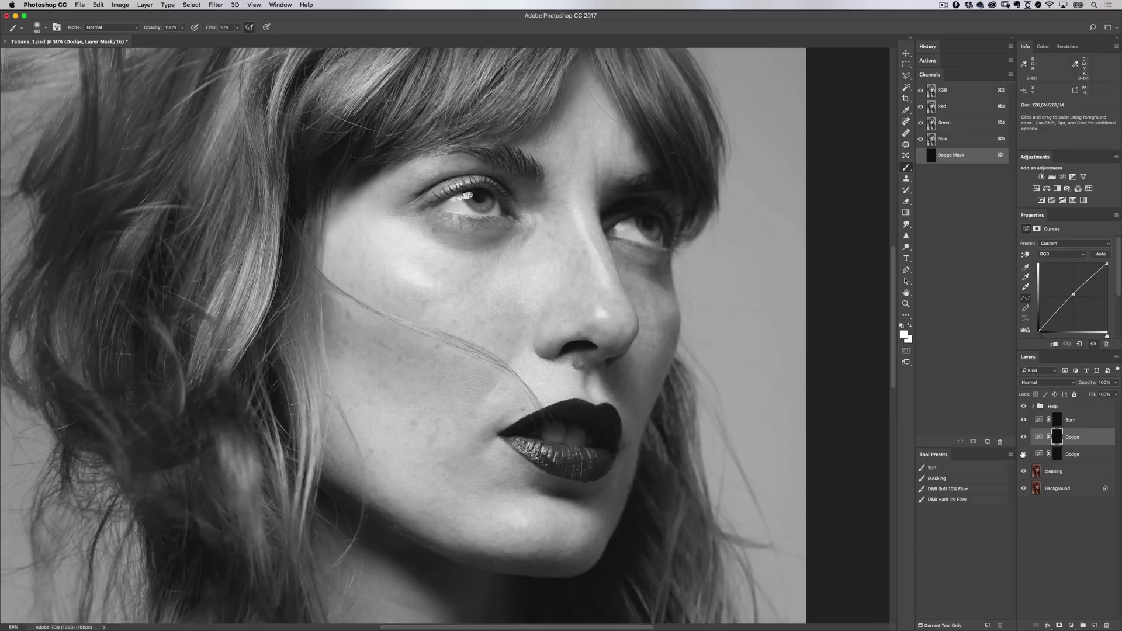
left_click(1058, 454)
key("bracketleft")
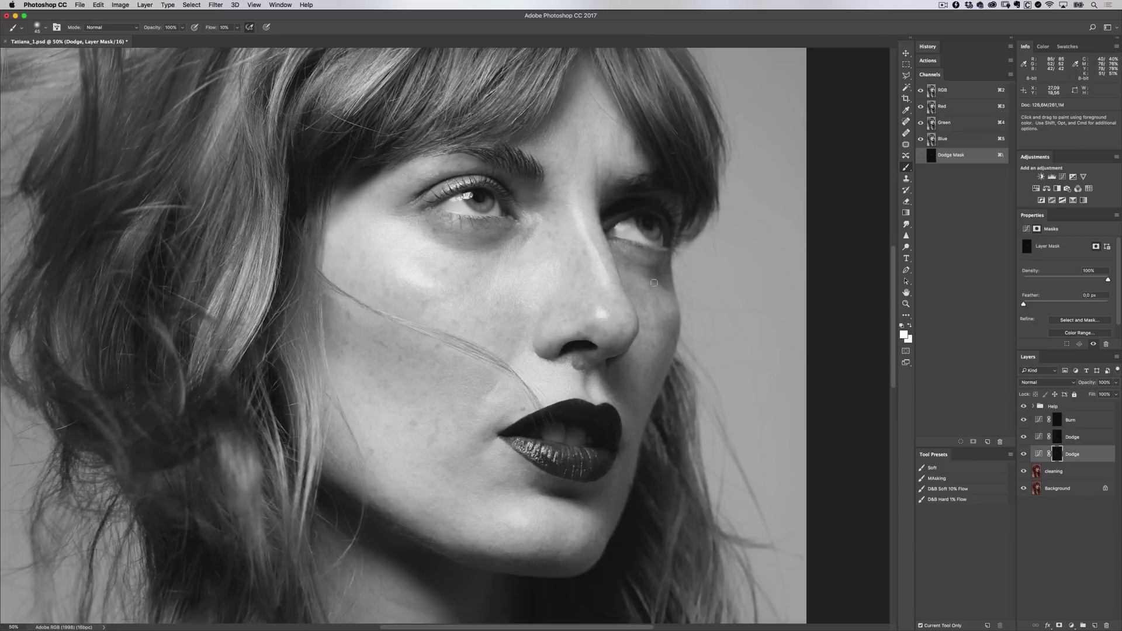
key("bracketleft")
key("bracketleft")
key("bracketleft")
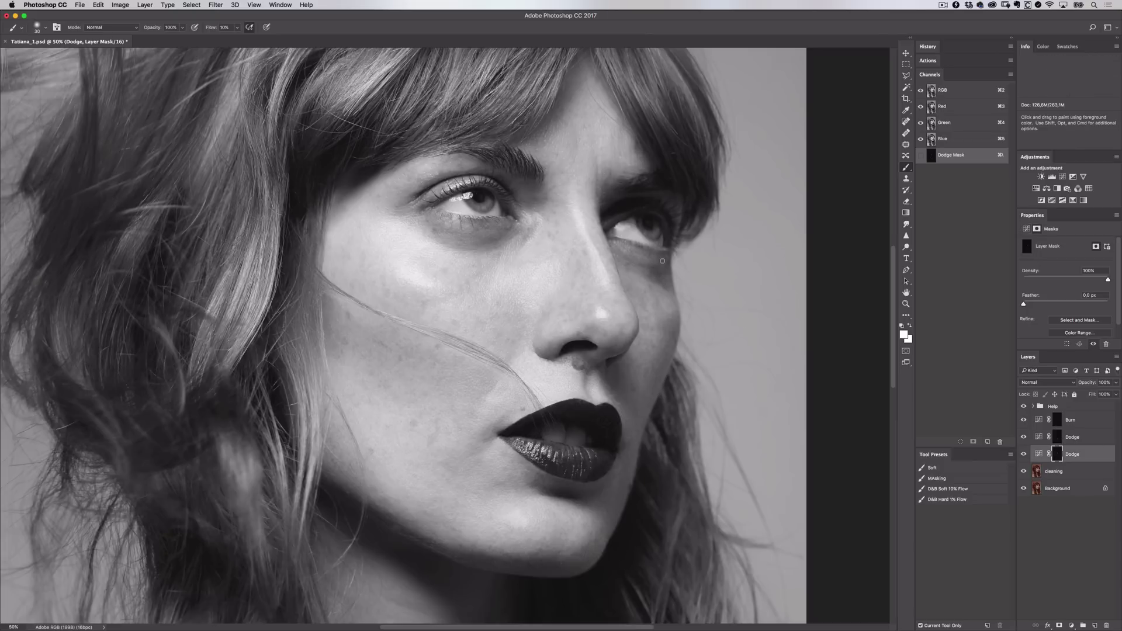
key("bracketleft")
left_click_drag(531, 231, 526, 263)
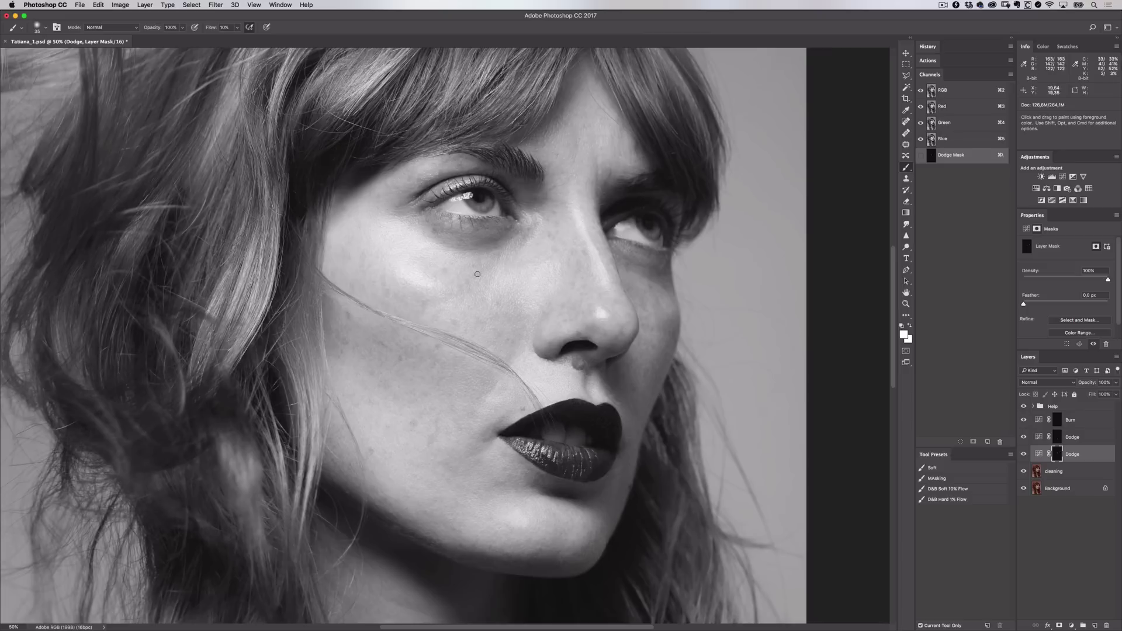
- Lighten uneven patches on the nose tip, the cheek beside the mouth and the outer eye area on the lower Dodge mask
scroll(473, 280, "left", 2)
scroll(473, 280, "down", 1)
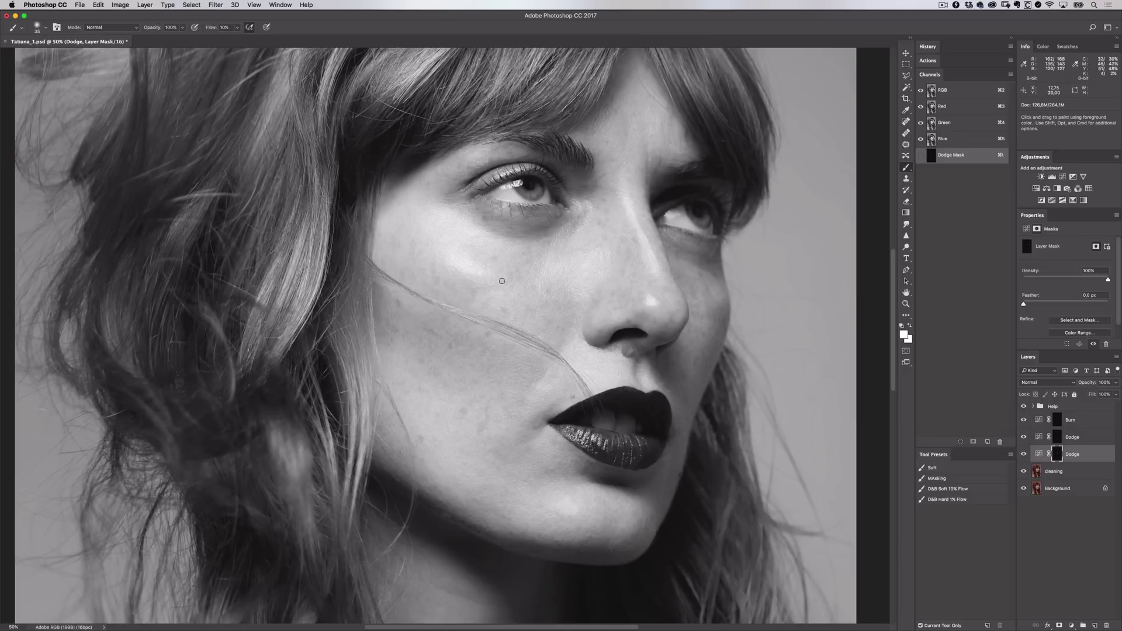
mouse_move(636, 289)
left_mouse_down()
mouse_move(647, 319)
mouse_move(655, 308)
left_mouse_up()
left_click_drag(527, 422, 553, 364)
mouse_move(454, 193)
left_mouse_down()
mouse_move(464, 194)
mouse_move(443, 182)
mouse_move(455, 176)
left_mouse_up()
key("bracketright")
key("bracketright")
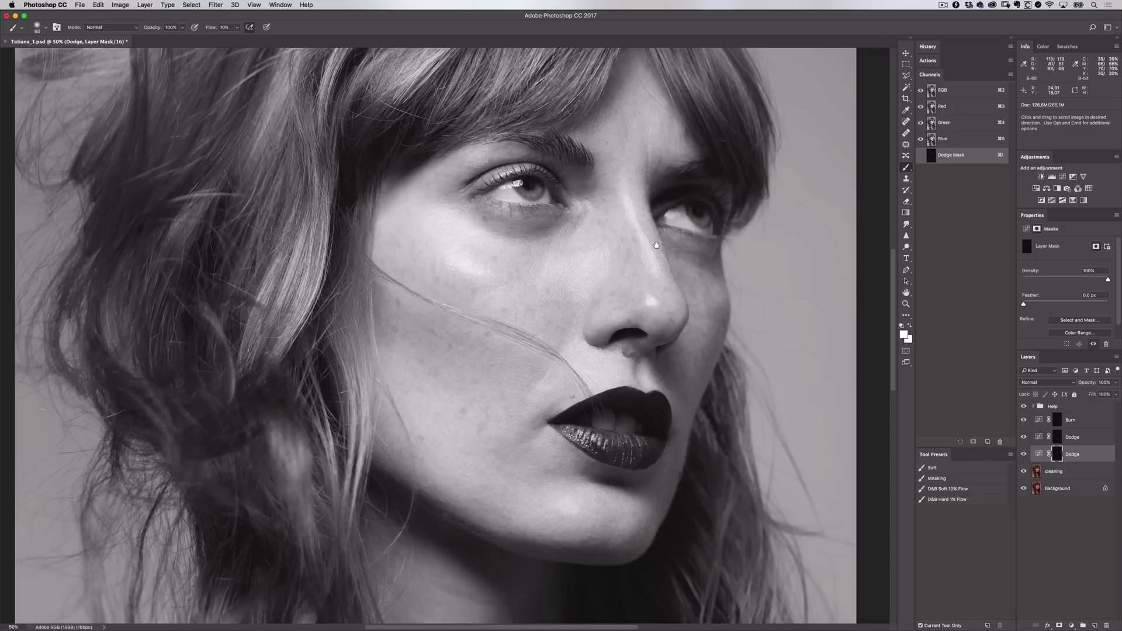
- Lighten the dark spots on the far cheek on the lower Dodge layer's mask with a smaller brush
scroll(666, 204, "down", 3)
key("bracketleft")
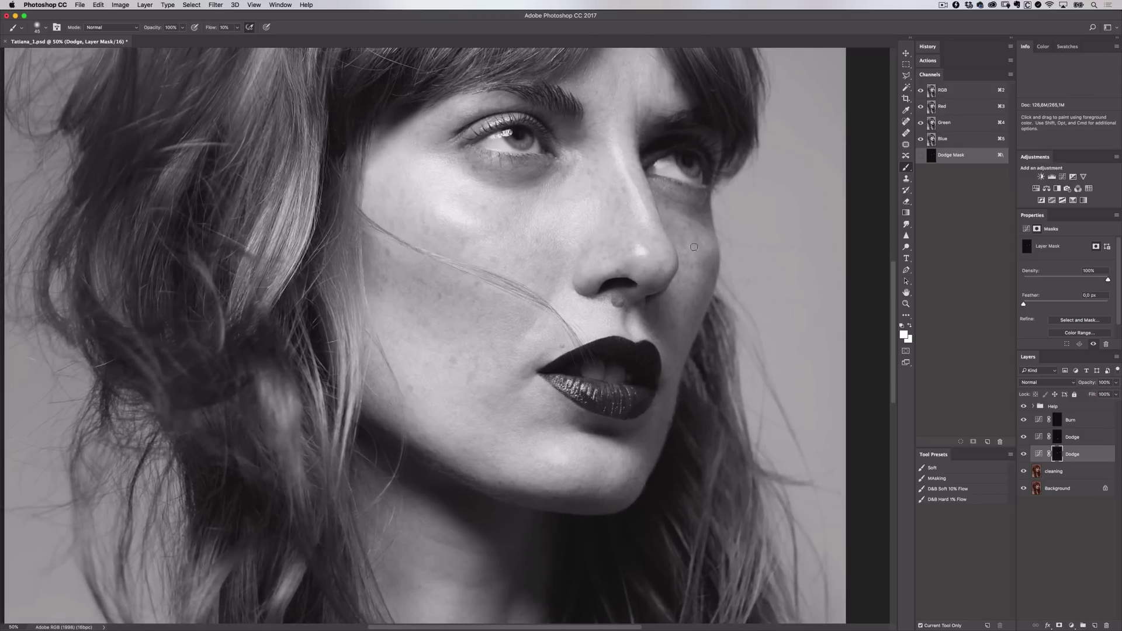
key("bracketleft")
key("bracketleft")
key("bracketleft")
key("bracketleft")
- Lighten the dark patches beneath the near eye on the lower Dodge mask, adjusting the brush size to the area
left_click_drag(627, 209, 645, 351)
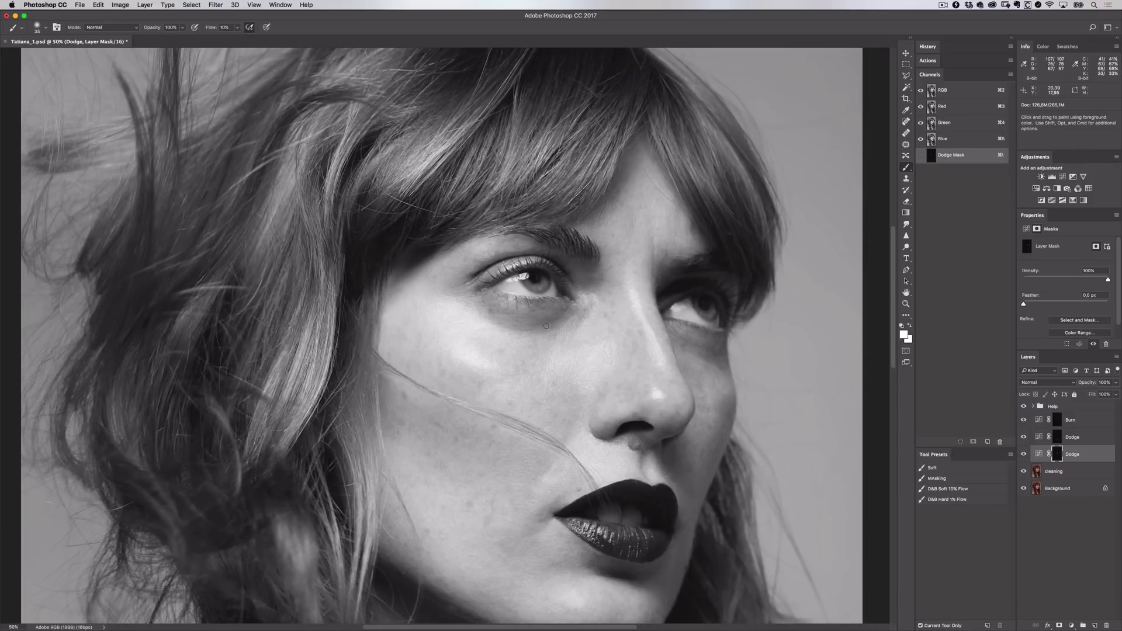
key("bracketright")
key("bracketright")
key("bracketright")
key("bracketright")
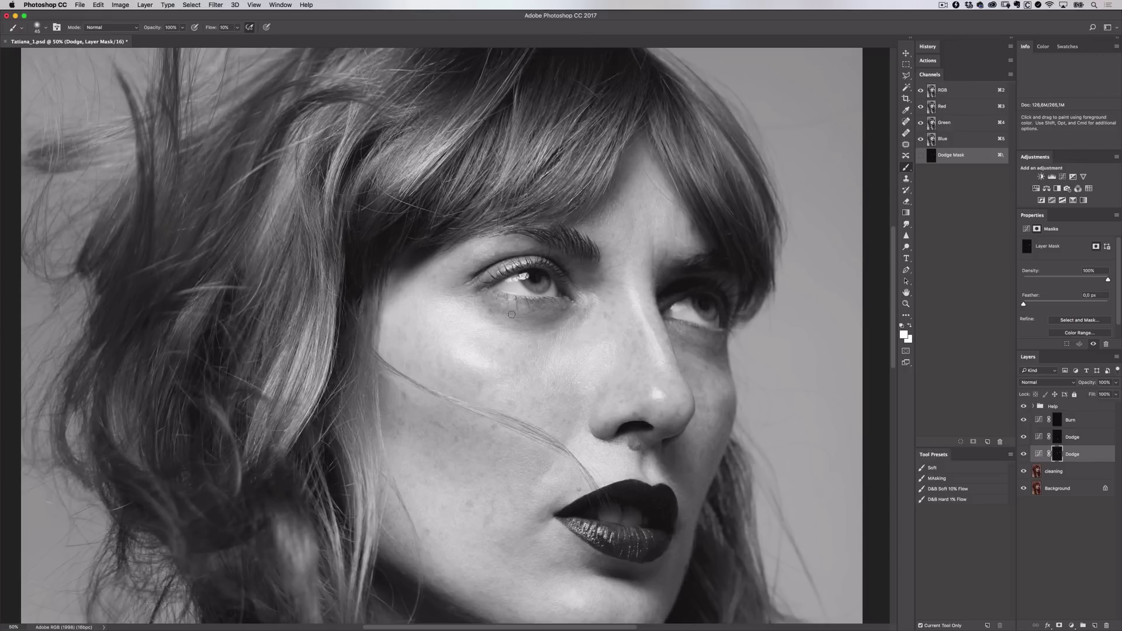
key("bracketleft")
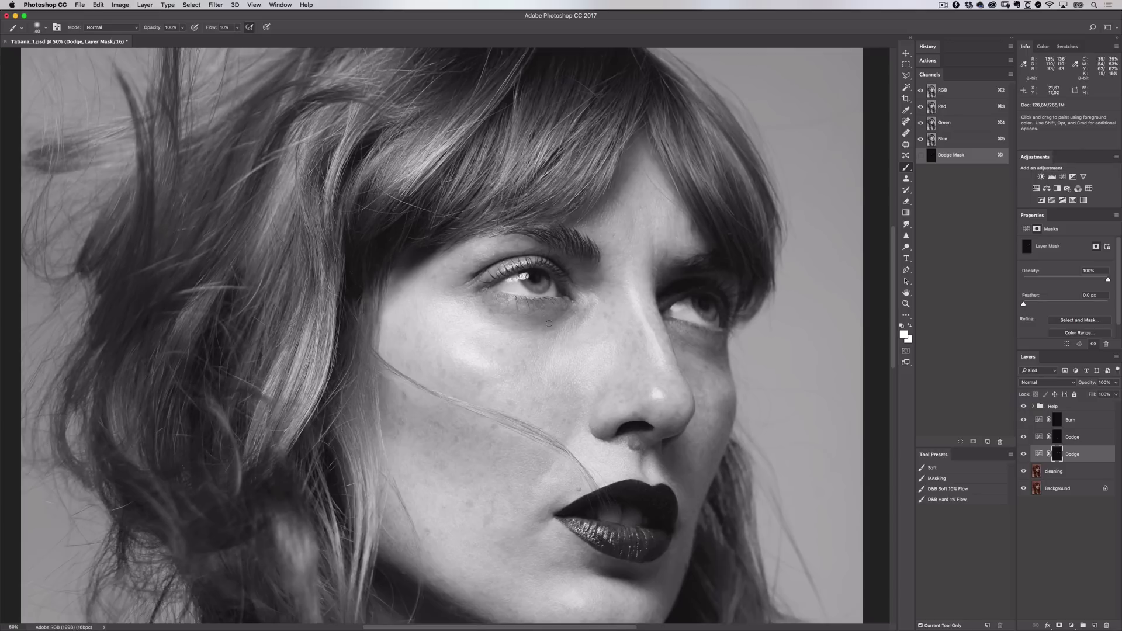
- Lighten small dark spots on the near cheek and around the mouth corner on the lower Dodge mask with a smaller brush
key("space")
mouse_move(635, 359)
left_mouse_down()
mouse_move(556, 246)
mouse_move(556, 192)
mouse_move(593, 193)
left_mouse_up()
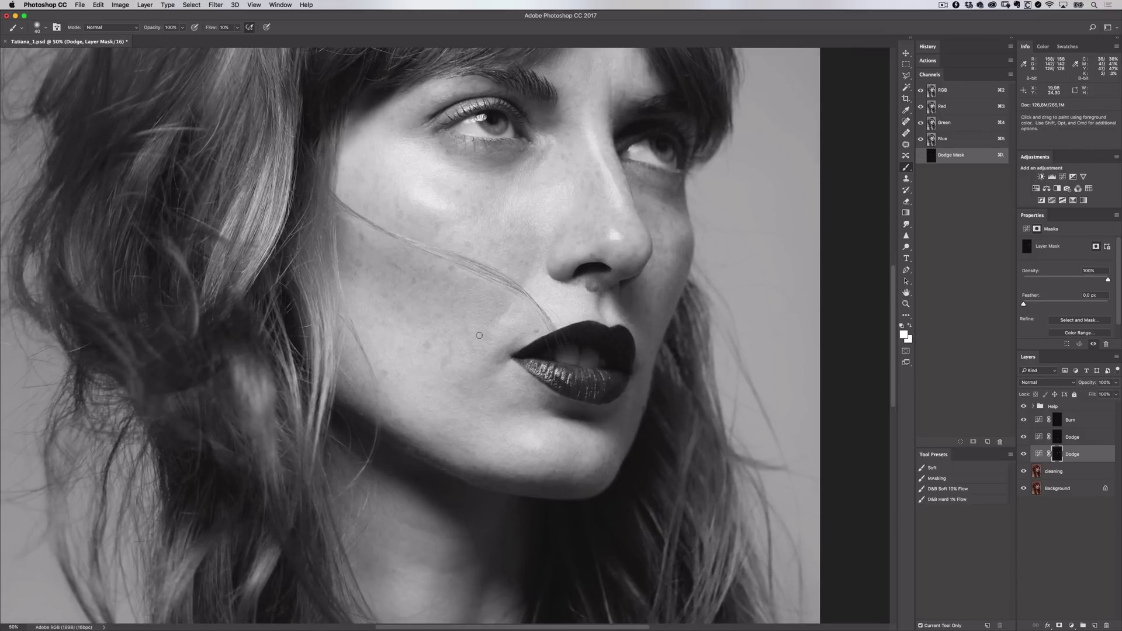
key("bracketleft")
key("bracketleft")
key("bracketright")
key("bracketleft")
key("bracketleft")
scroll(503, 342, "up", 2)
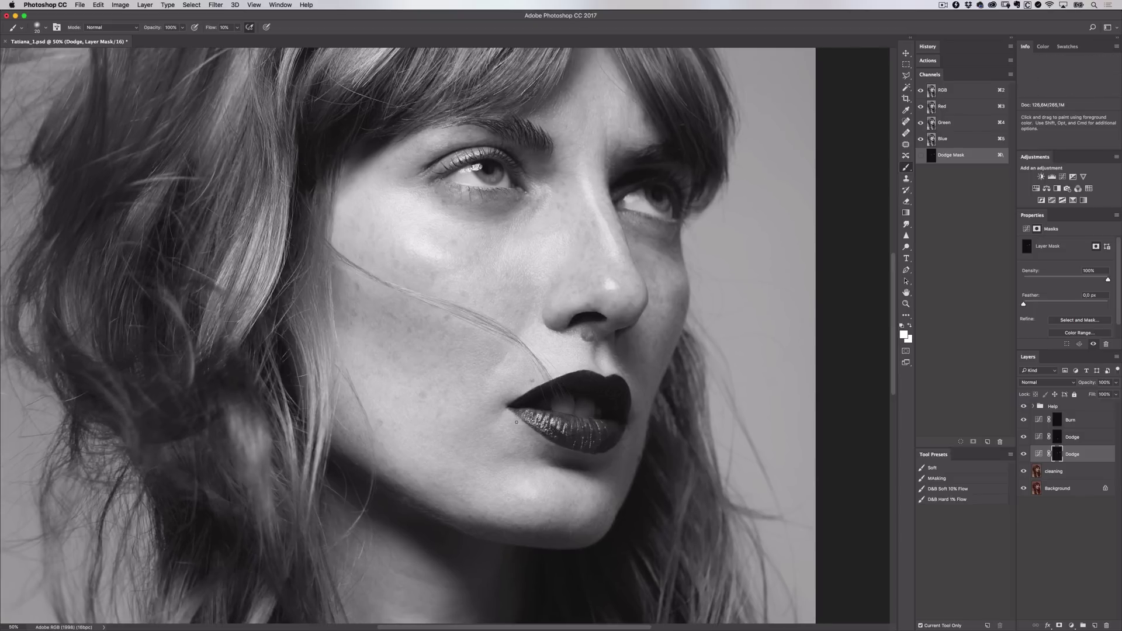
- Lighten uneven dark spots on the chin and below the lower lip on the lower Dodge mask
scroll(506, 427, "down", 2)
key("bracketright")
scroll(434, 361, "down", 1)
key("bracketright")
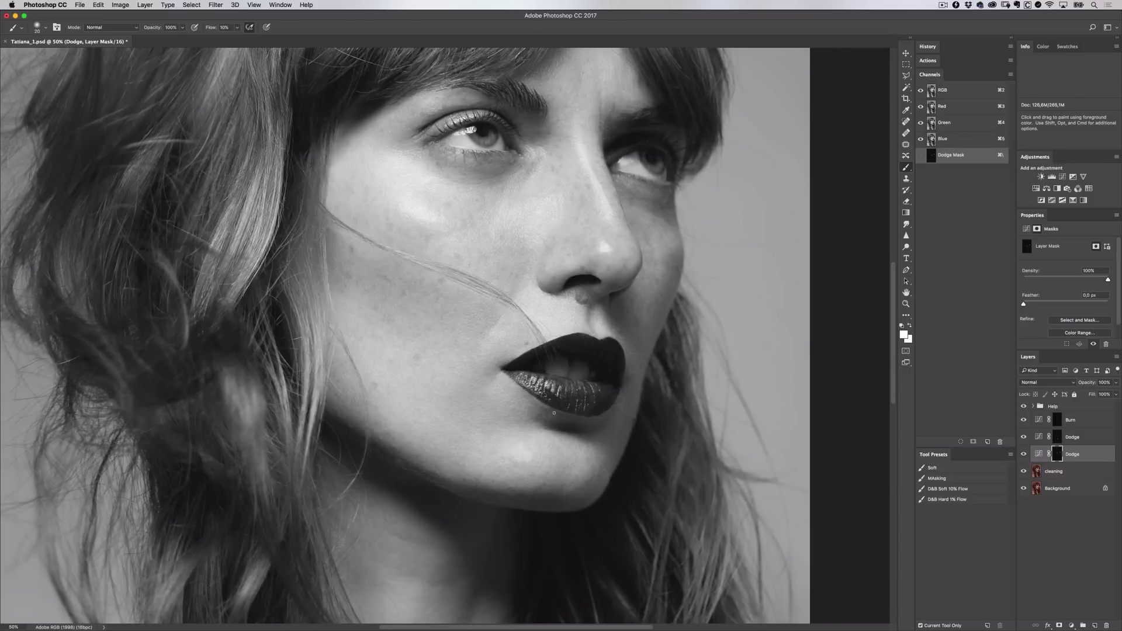
key("bracketleft")
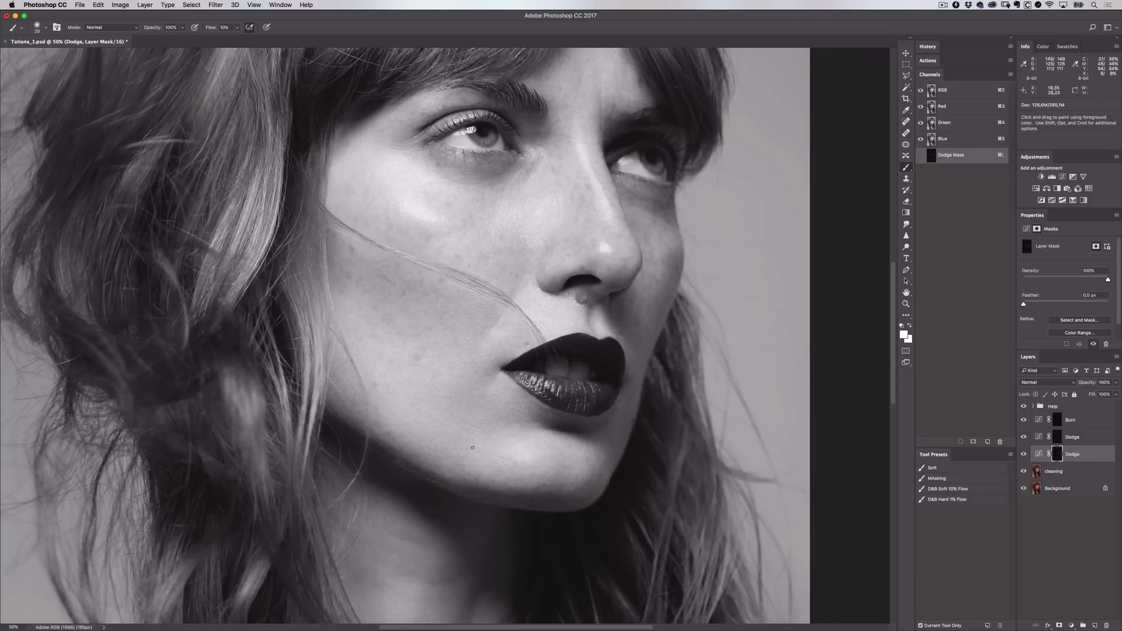
scroll(579, 477, "up", 1)
key("bracketleft")
scroll(668, 331, "up", 2)
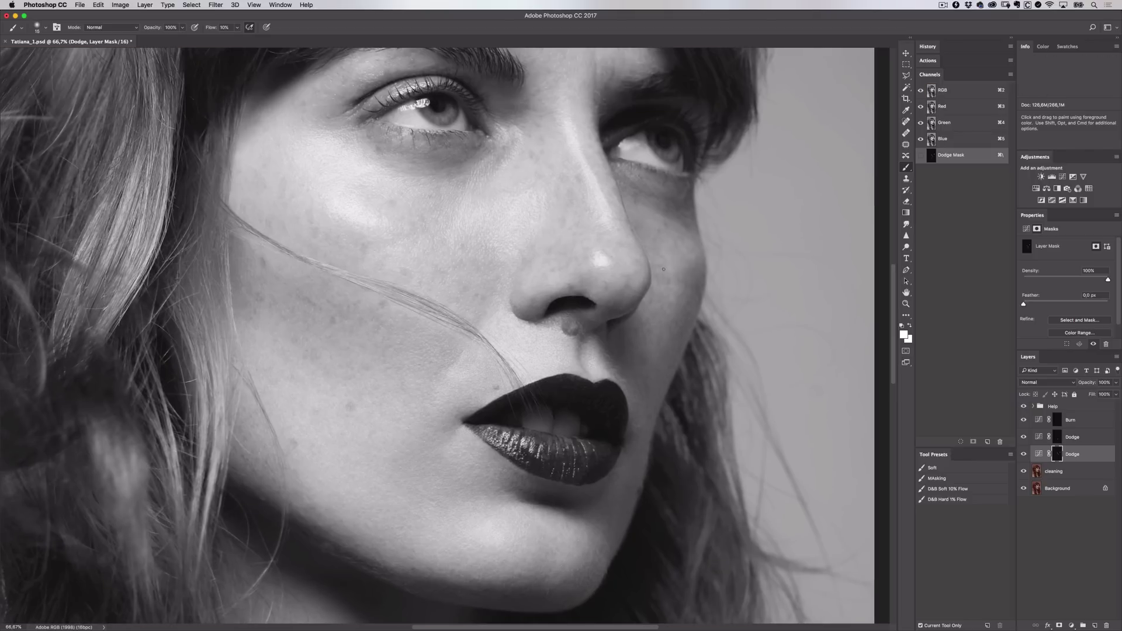
- Select the upper Dodge layer's mask and lighten the shadow near the inner corner of the near eye
scroll(658, 252, "down", 4)
scroll(567, 350, "up", 7)
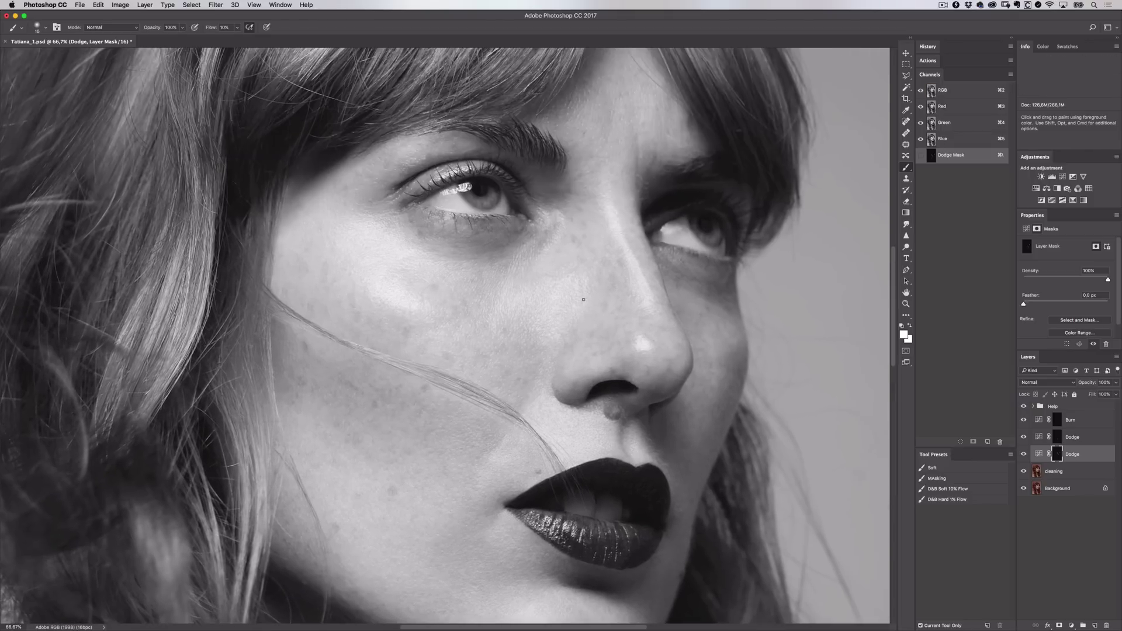
scroll(567, 350, "down", 1)
key("alt+bracketright")
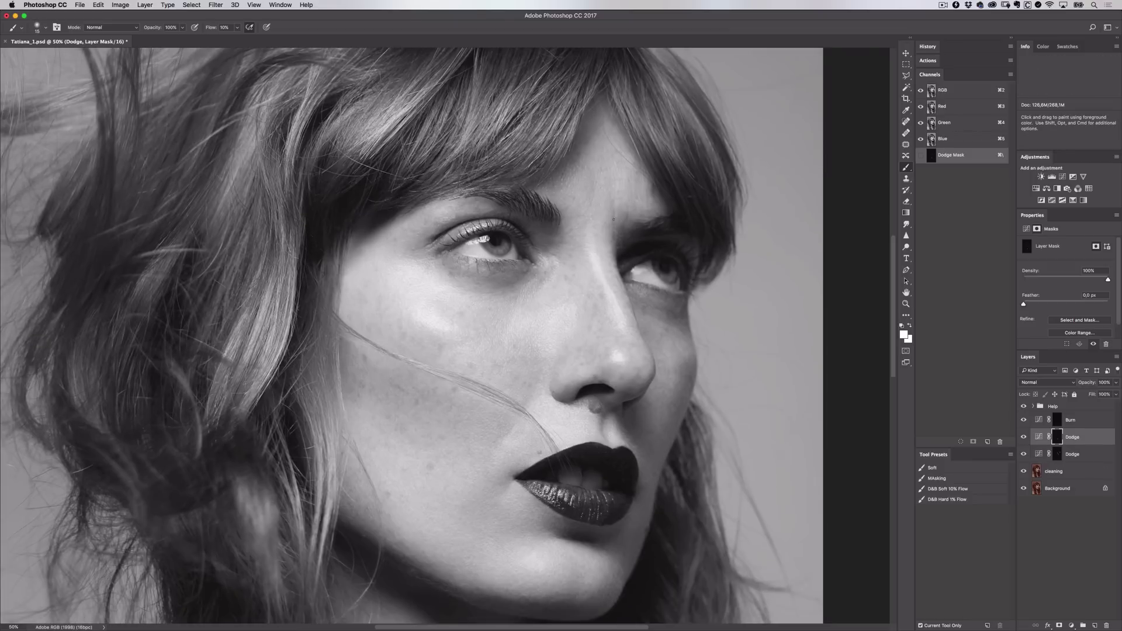
key("alt+bracketleft")
key("bracketleft")
scroll(526, 222, "left", 3)
scroll(526, 223, "down", 1)
key("alt+bracketright")
key("bracketleft")
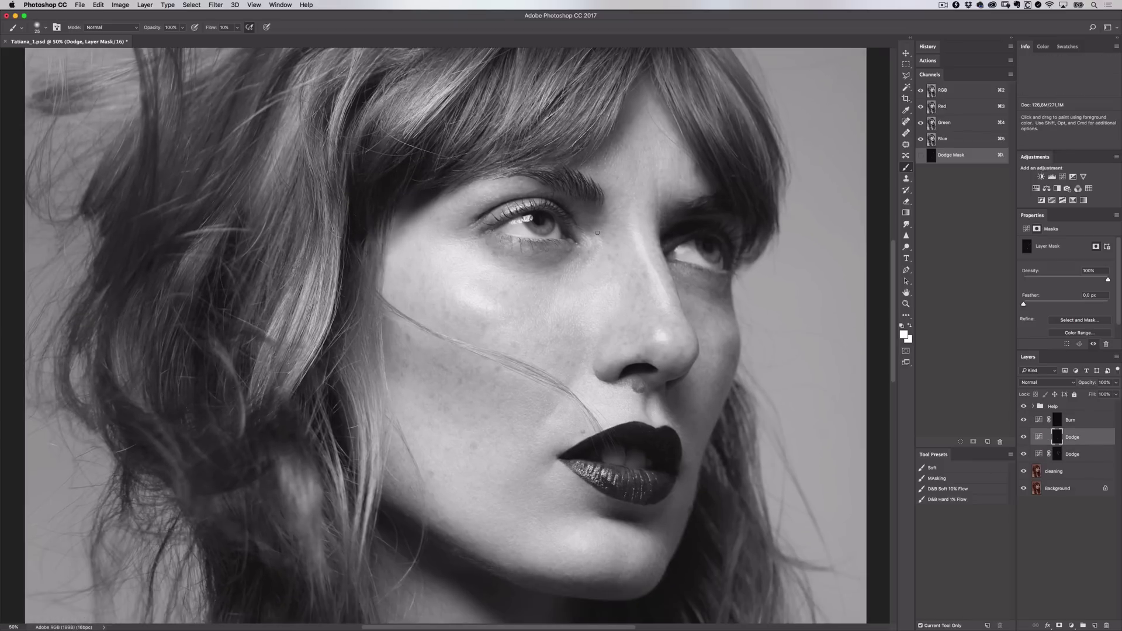
- Lighten the shadowed edge of the far cheek on the upper Dodge mask
scroll(526, 228, "down", 2)
scroll(526, 228, "right", 3)
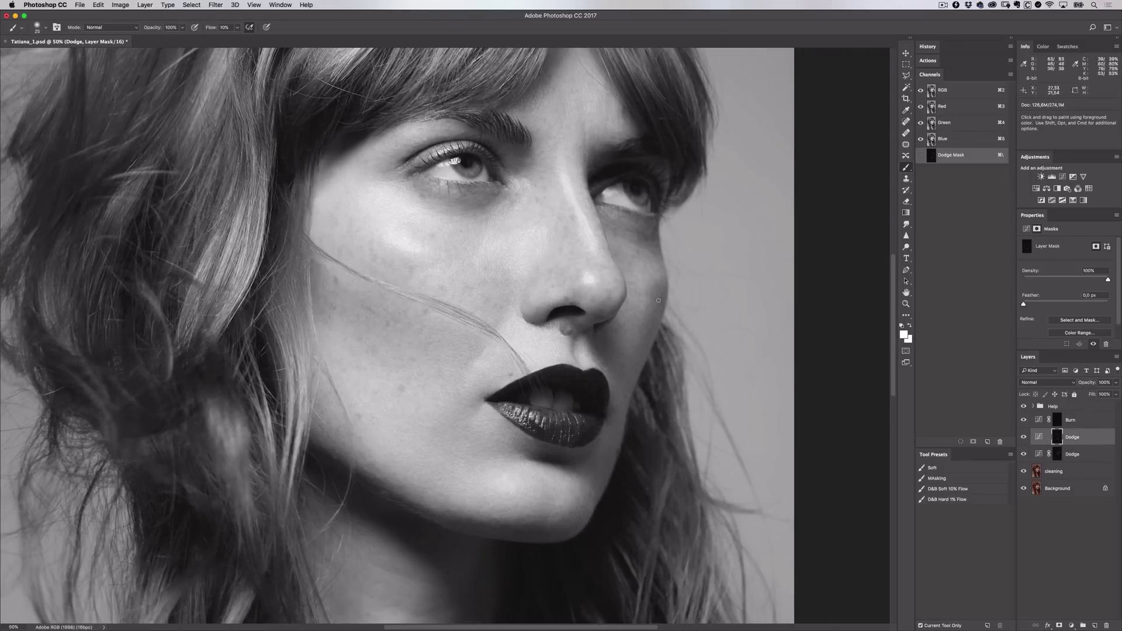
scroll(563, 259, "down", 3)
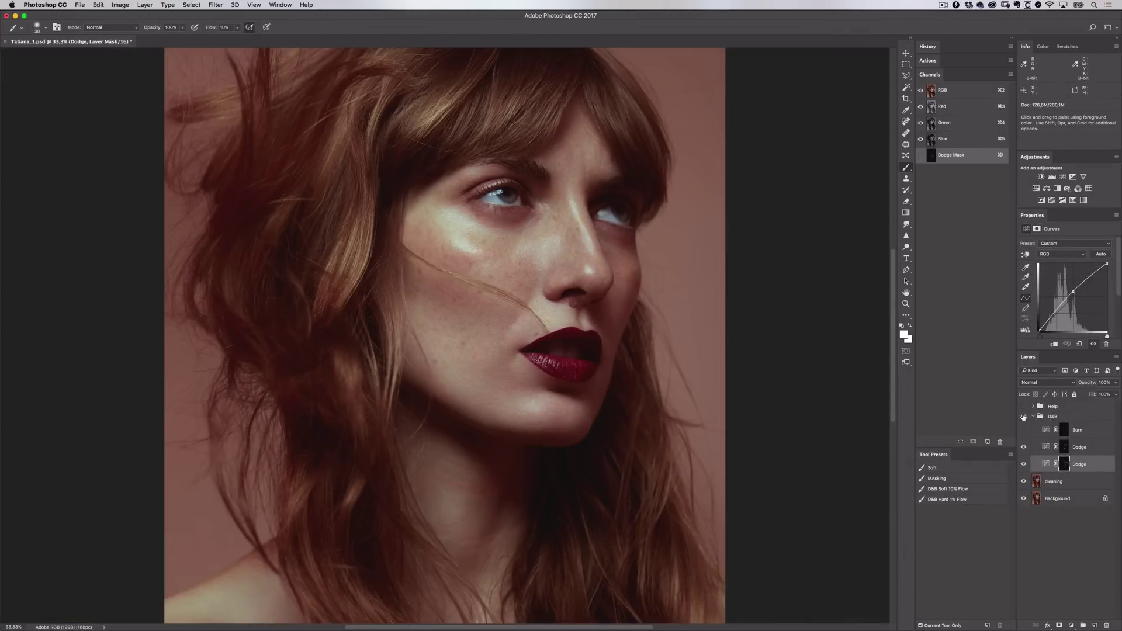
- Add a Hue/Saturation adjustment above the lower Dodge layer, clip it to that layer and set its saturation to -38
left_click(1023, 417)
left_click(1024, 417)
left_click(1037, 194)
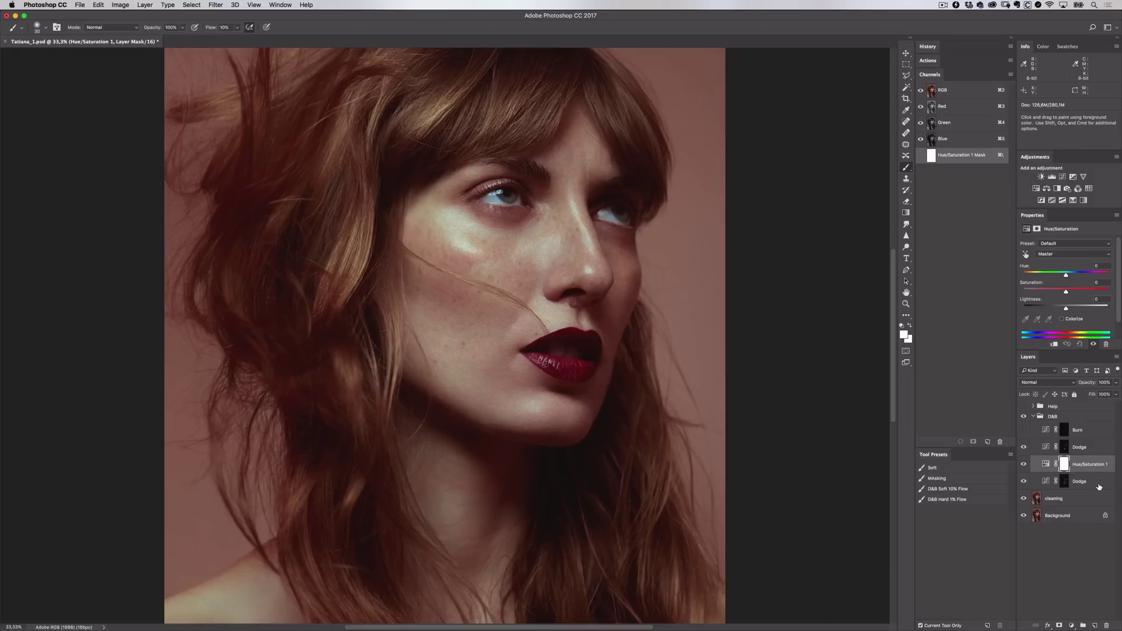
left_click_drag(1093, 470, 1082, 472)
key("super+alt+g")
left_click_drag(1067, 292, 1052, 293)
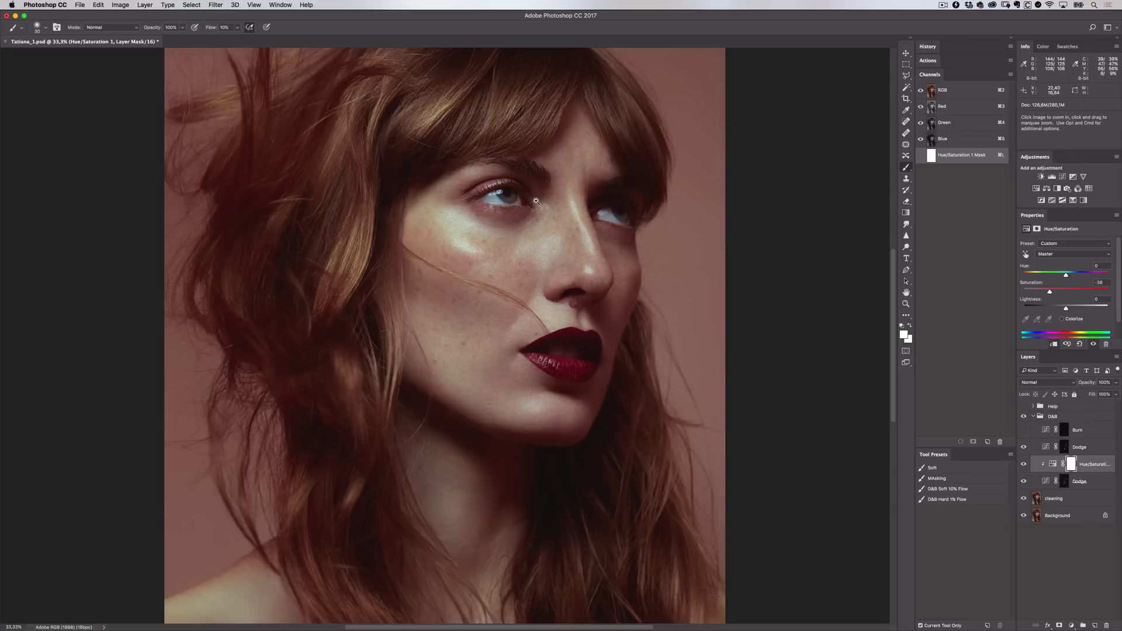
- Compare the skin around the eyes and nose with and without the clipped Hue/Saturation adjustment
scroll(517, 205, "up", 2)
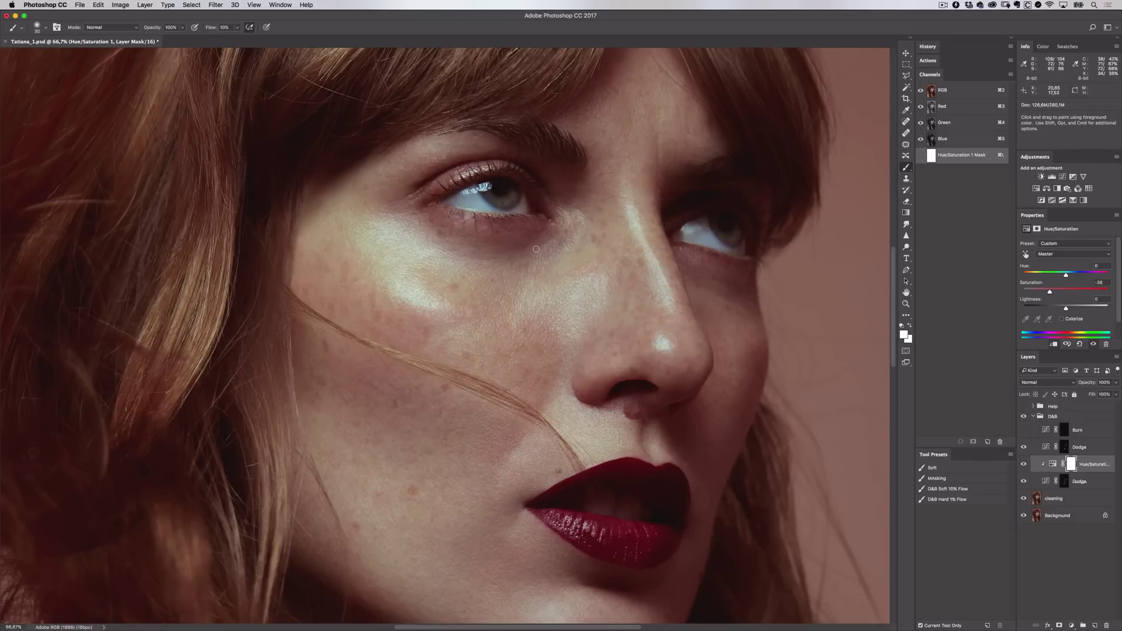
scroll(534, 230, "up", 3)
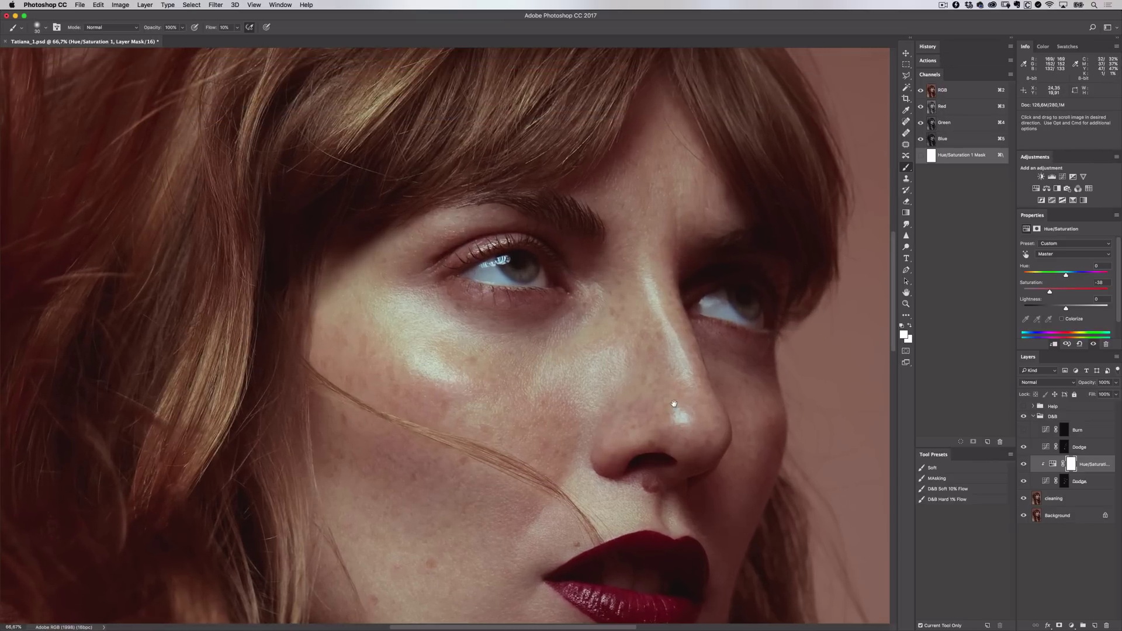
left_click(1024, 465)
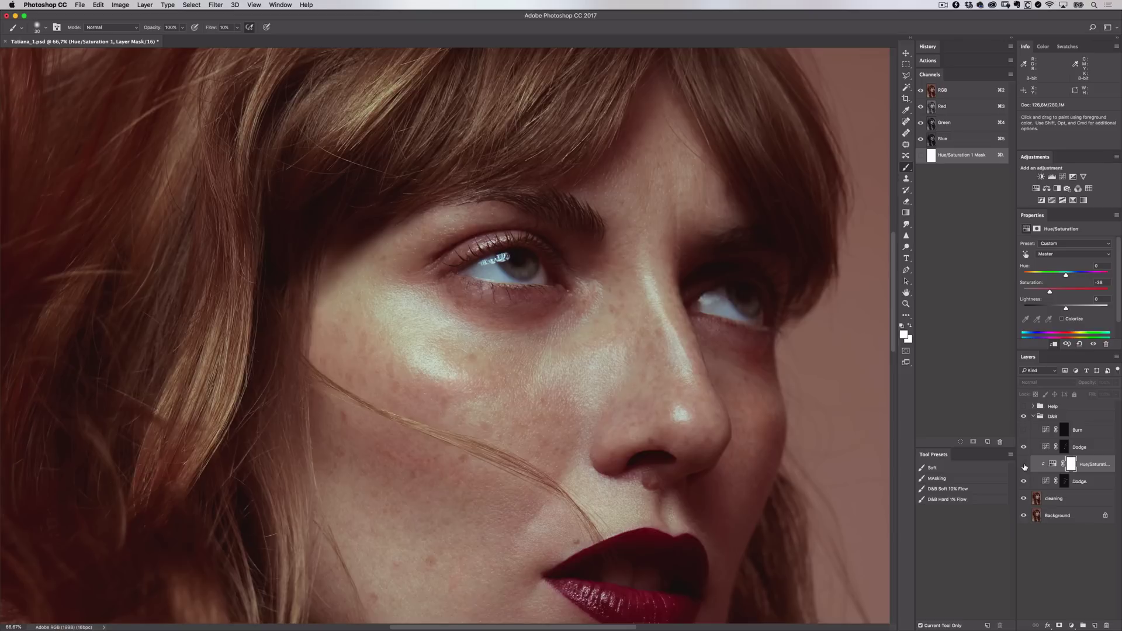
left_click(1024, 466)
- Expand and turn on the Help group, and switch its Curves 1 layer to a darkening blend mode
left_click(1033, 407)
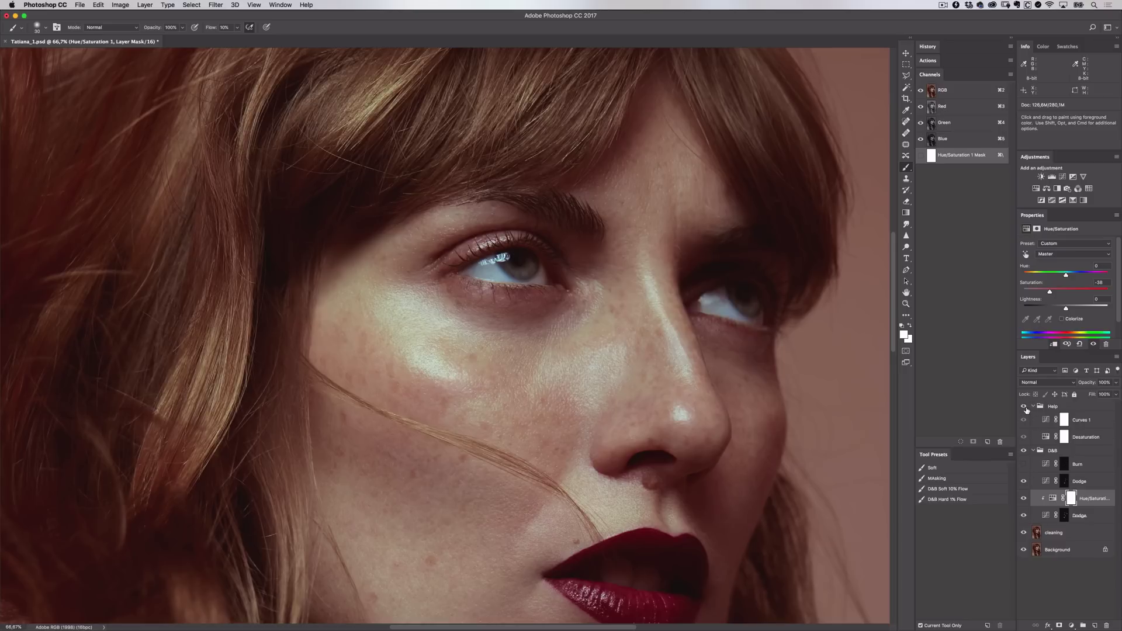
left_click(1024, 407)
left_click(1082, 423)
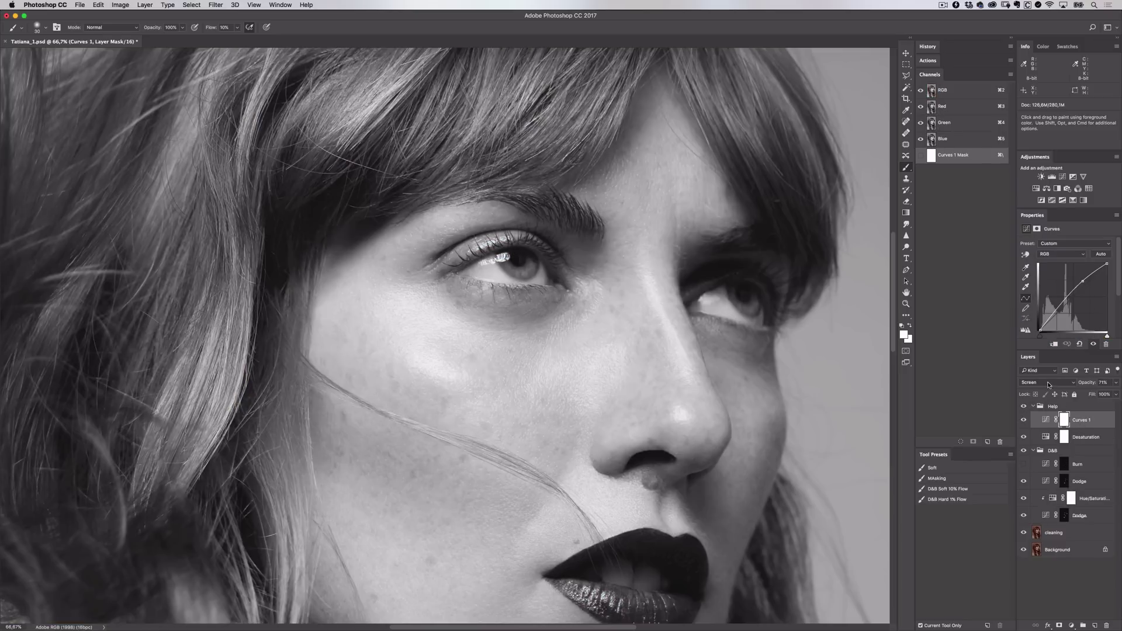
left_click(1050, 384)
left_click(1052, 343)
- Turn on the Burn layer, select its mask and darken a bright spot on the near upper cheek
left_click(1065, 465)
left_click(1023, 464)
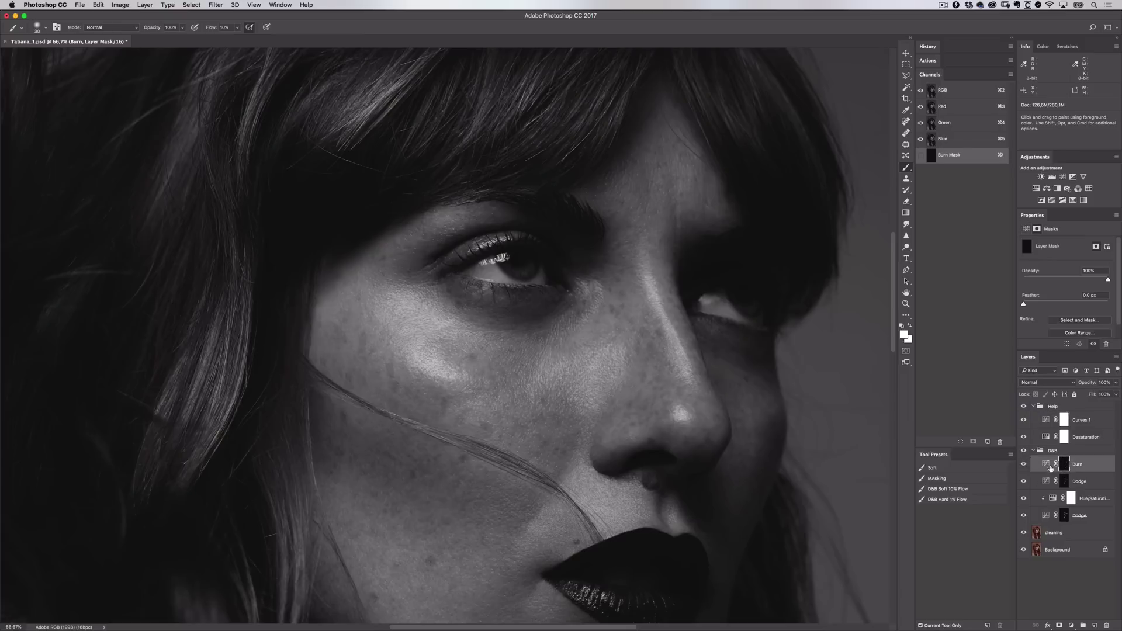
key("super+y")
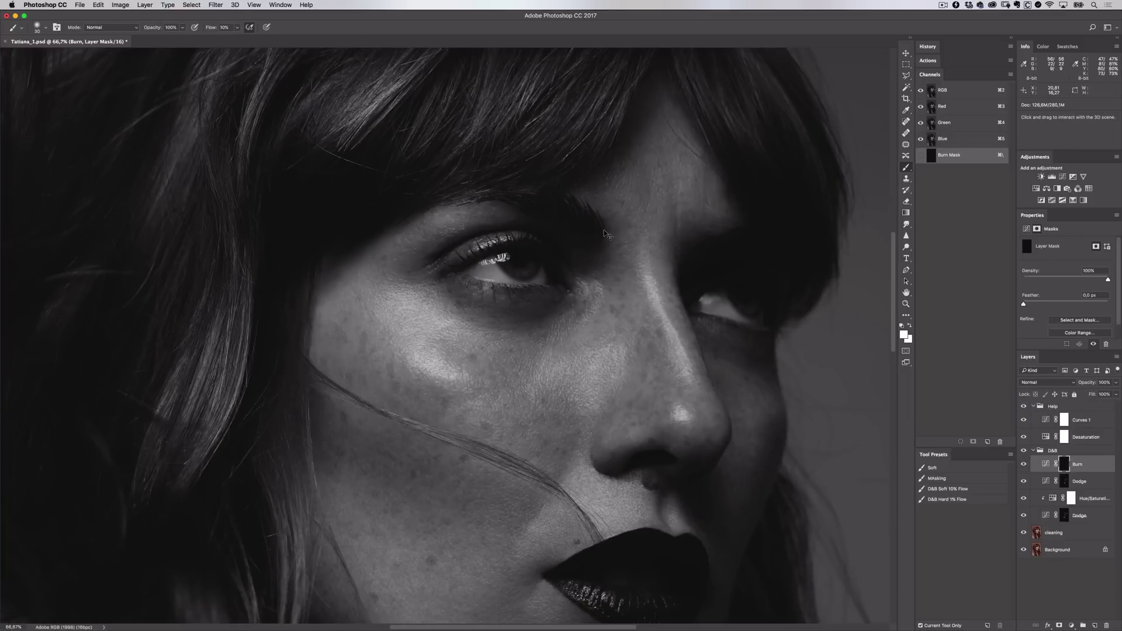
key("super+minus")
key("super+minus")
key("bracketleft")
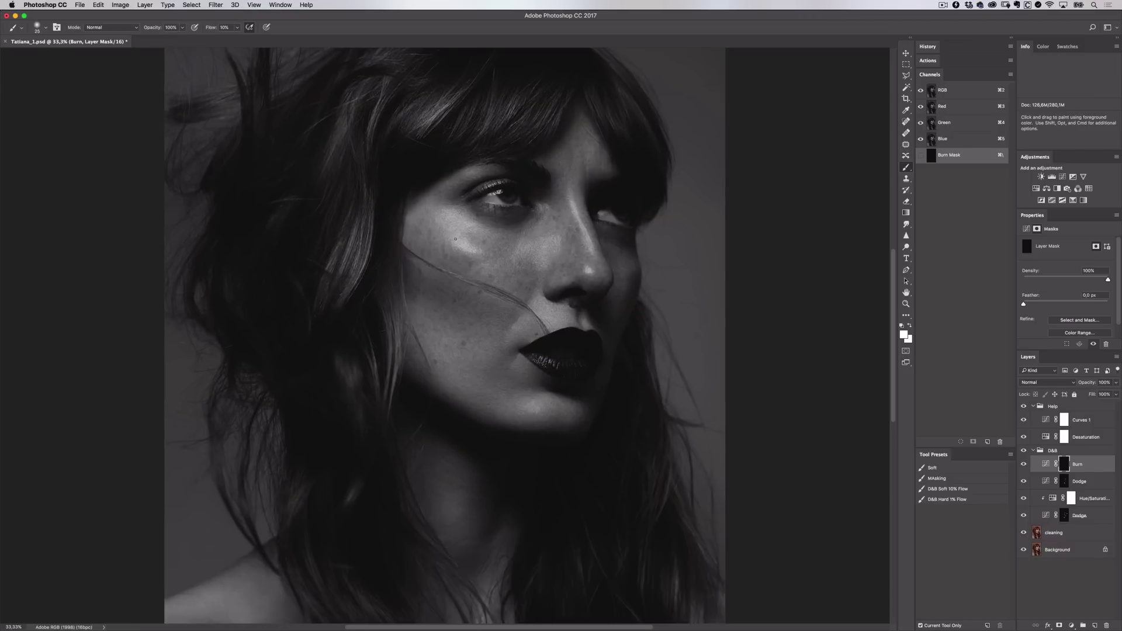
left_click_drag(458, 231, 464, 230)
- Darken small bright spots on the near cheek on the Burn mask with a finer brush
scroll(535, 262, "up", 1)
key("bracketleft")
key("bracketleft")
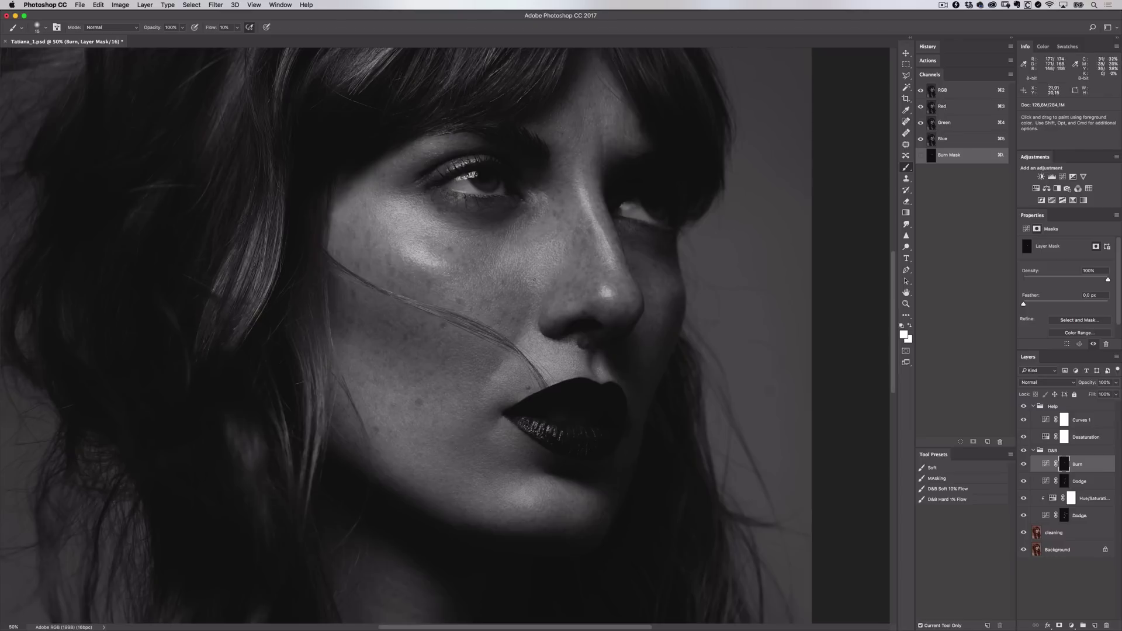
scroll(848, 211, "up", 1)
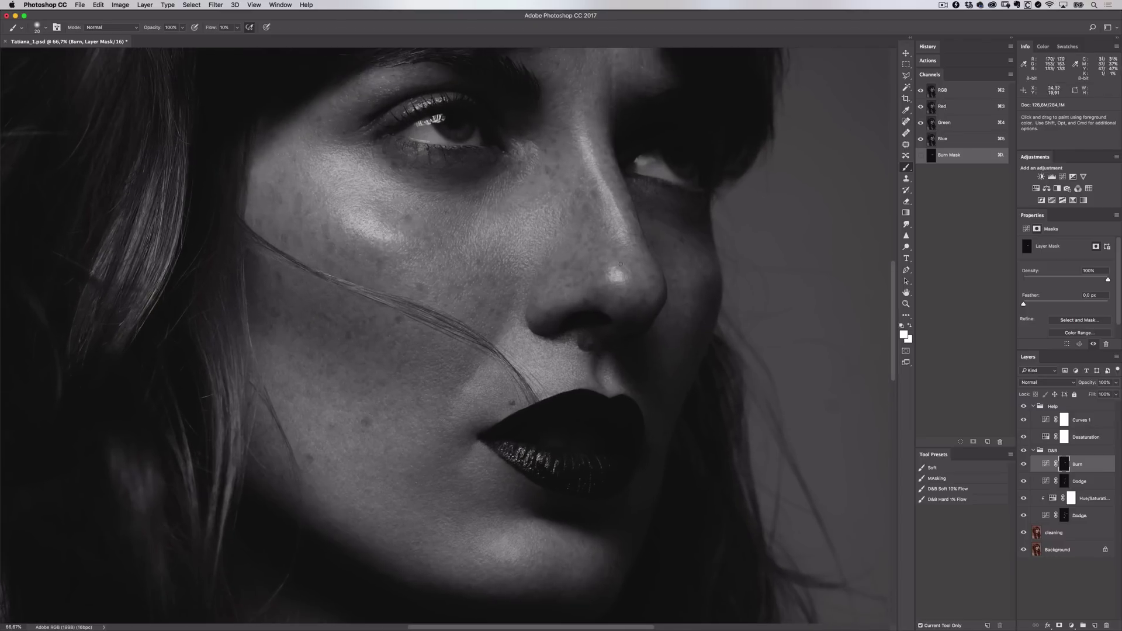
- Adjust the opacity of the Curves 1 helper layer and reselect the Burn layer
left_click(1082, 420)
left_click_drag(1116, 382, 1107, 395)
left_click(1077, 464)
- Darken bright spots on the cheek, around the mouth and along the jaw on the Burn mask
scroll(618, 321, "up", 1)
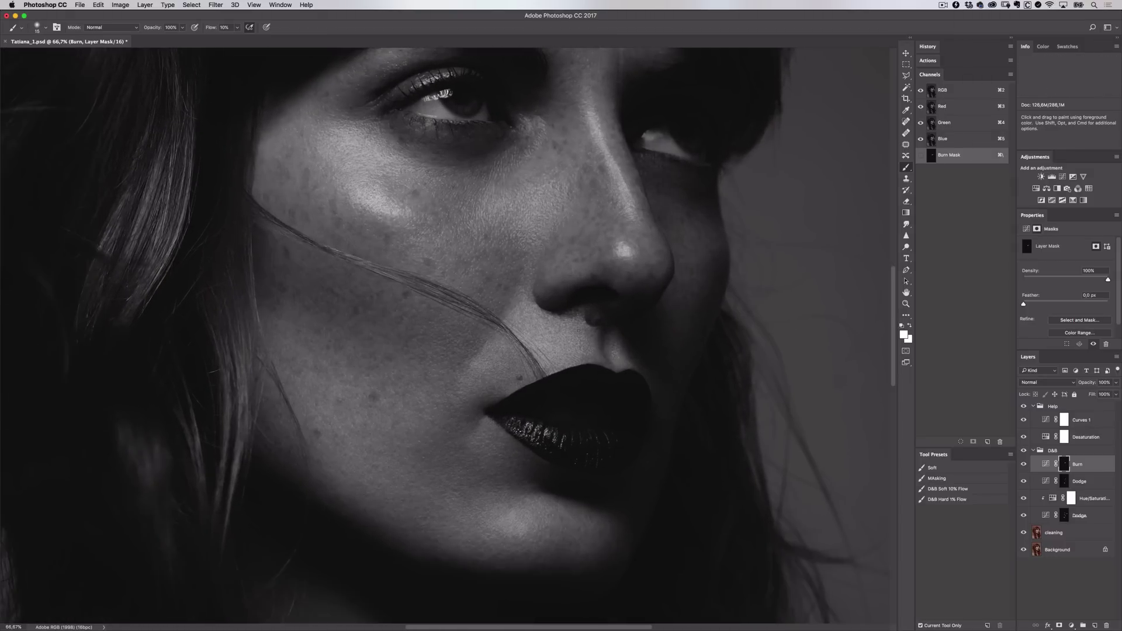
key("bracketleft")
scroll(450, 380, "down", 1)
key("bracketright")
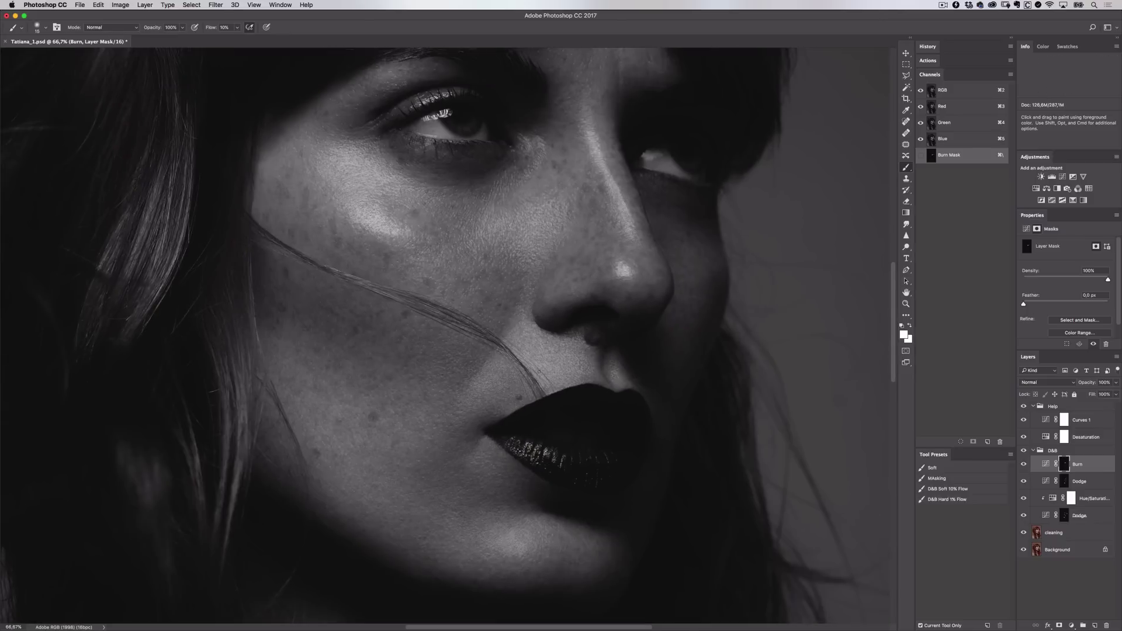
scroll(552, 391, "down", 3)
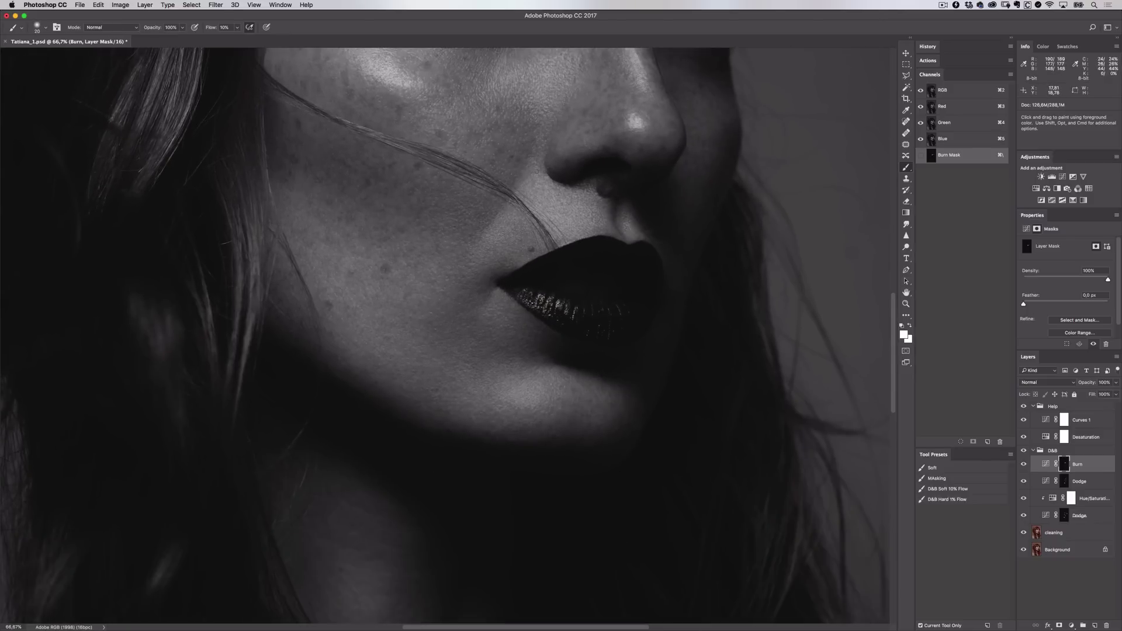
scroll(522, 379, "down", 1)
scroll(526, 190, "up", 2)
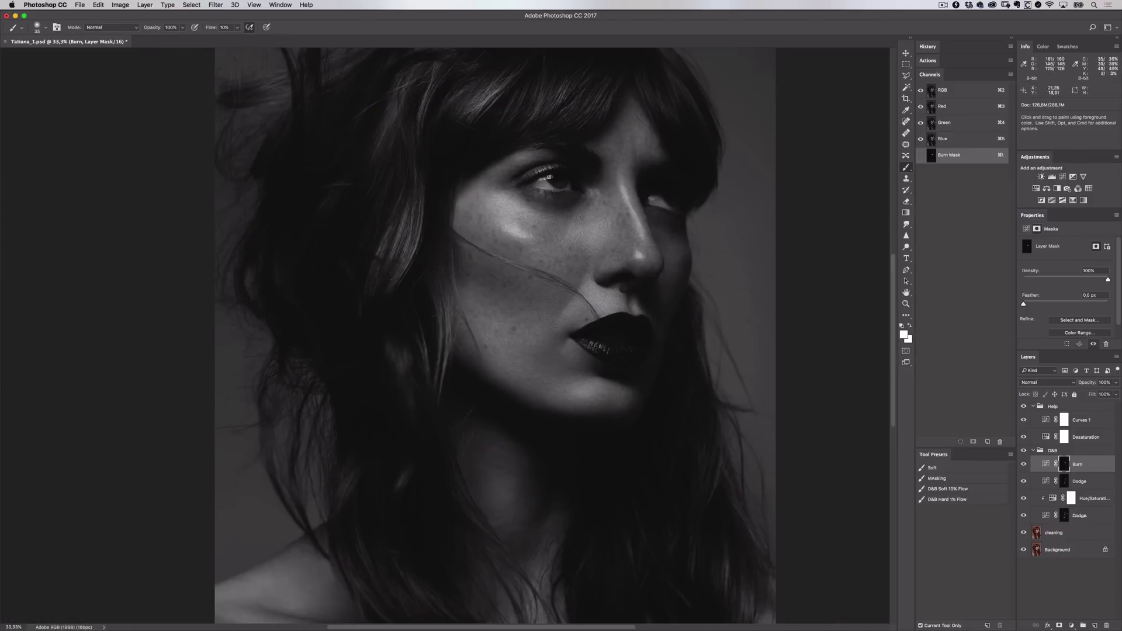
- Darken larger bright patches on the face, neck and shoulder on the Burn mask with a bigger brush
key("alt+bracketleft")
scroll(611, 208, "up", 1)
key("alt+bracketright")
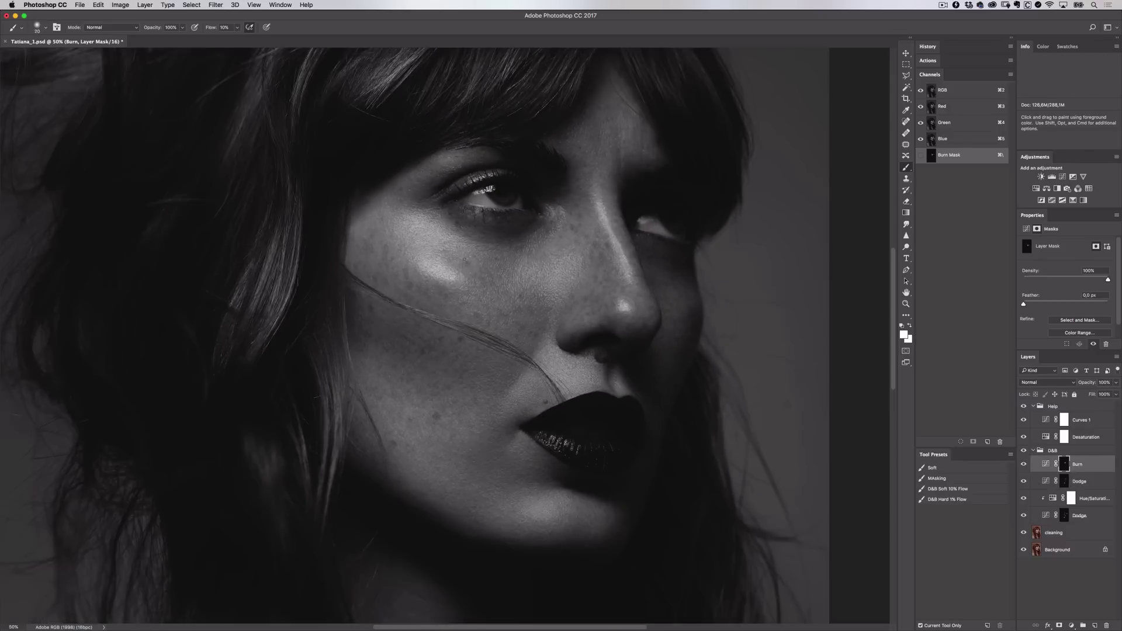
scroll(435, 259, "down", 1)
scroll(464, 352, "down", 2)
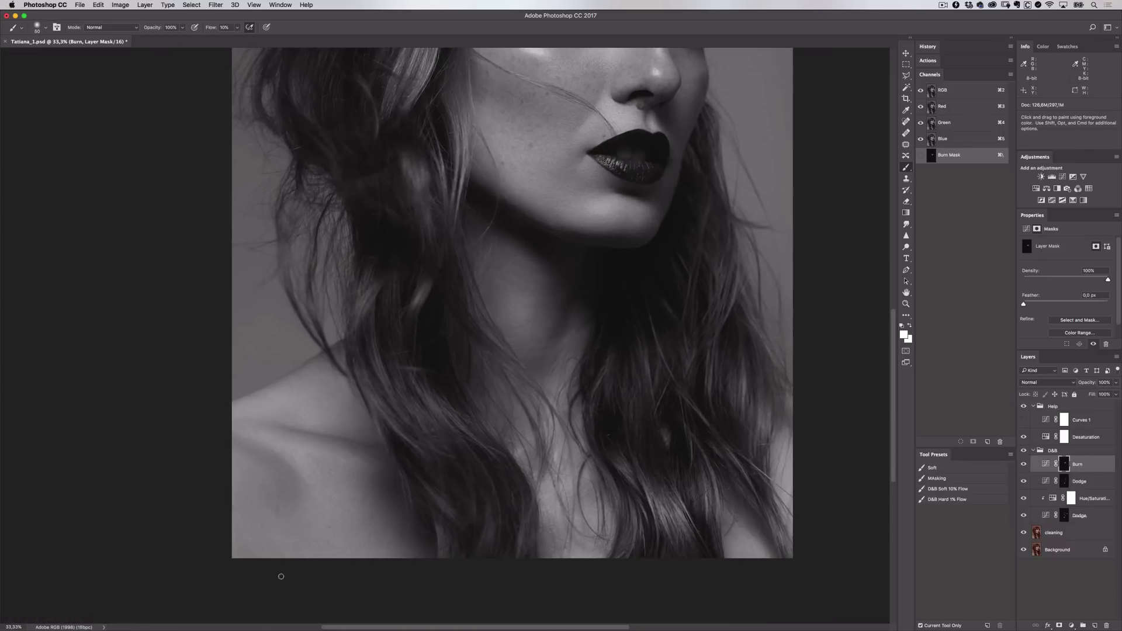
scroll(526, 263, "up", 3)
scroll(653, 228, "up", 1)
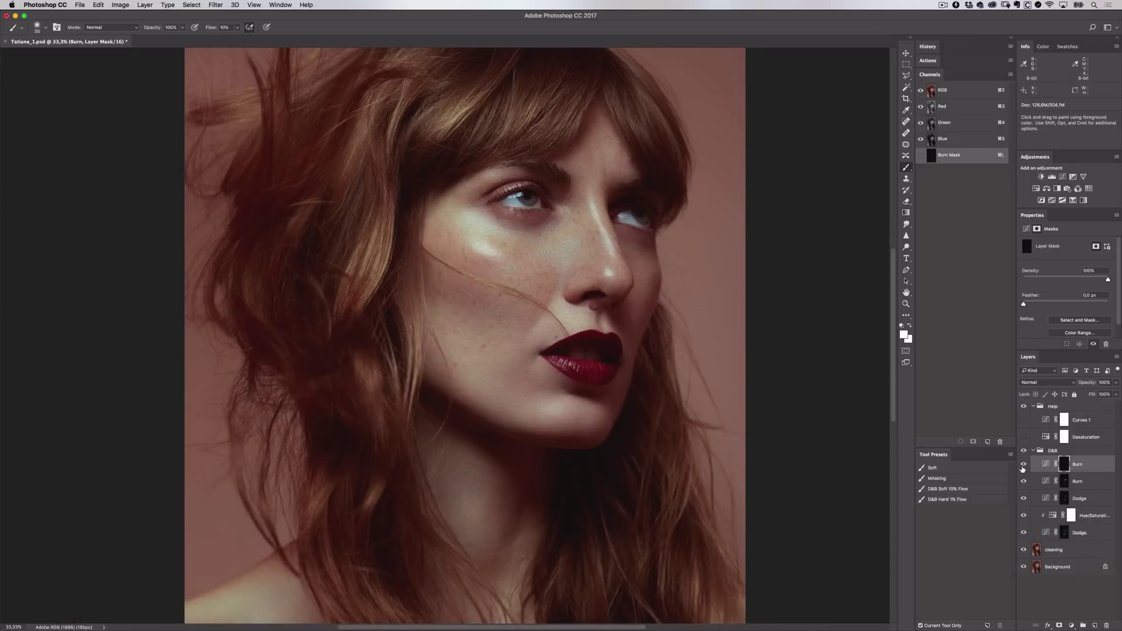
- Compare the portrait with and without the Burn layers and the whole D&B group
left_click(1023, 480)
left_click(1024, 481)
left_click(1024, 464)
left_click(1024, 451)
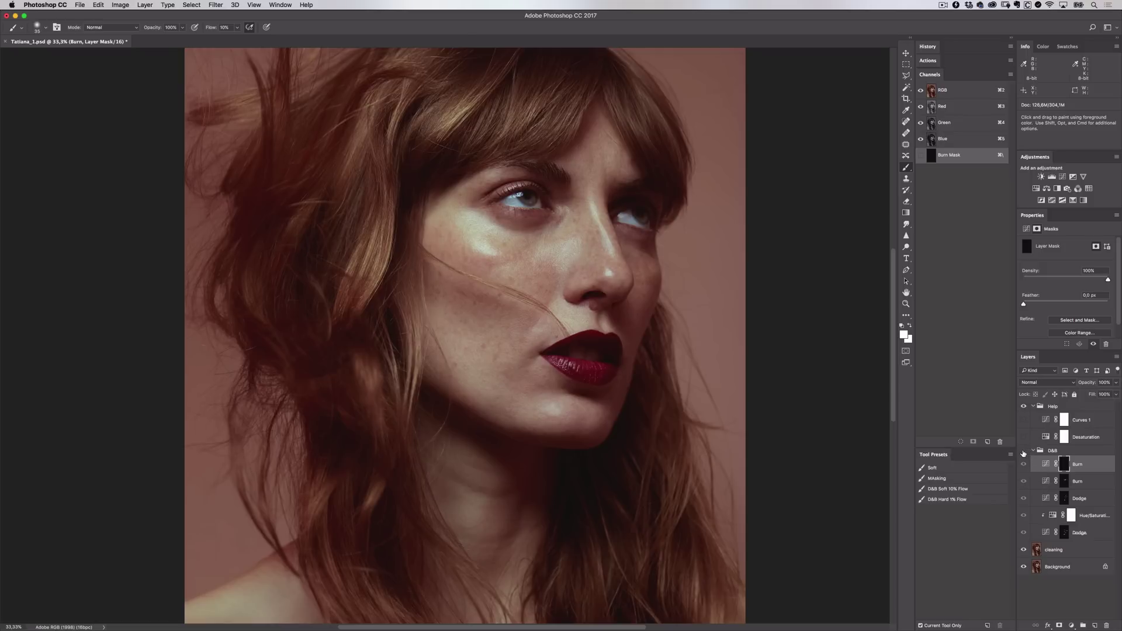
left_click(1024, 452)
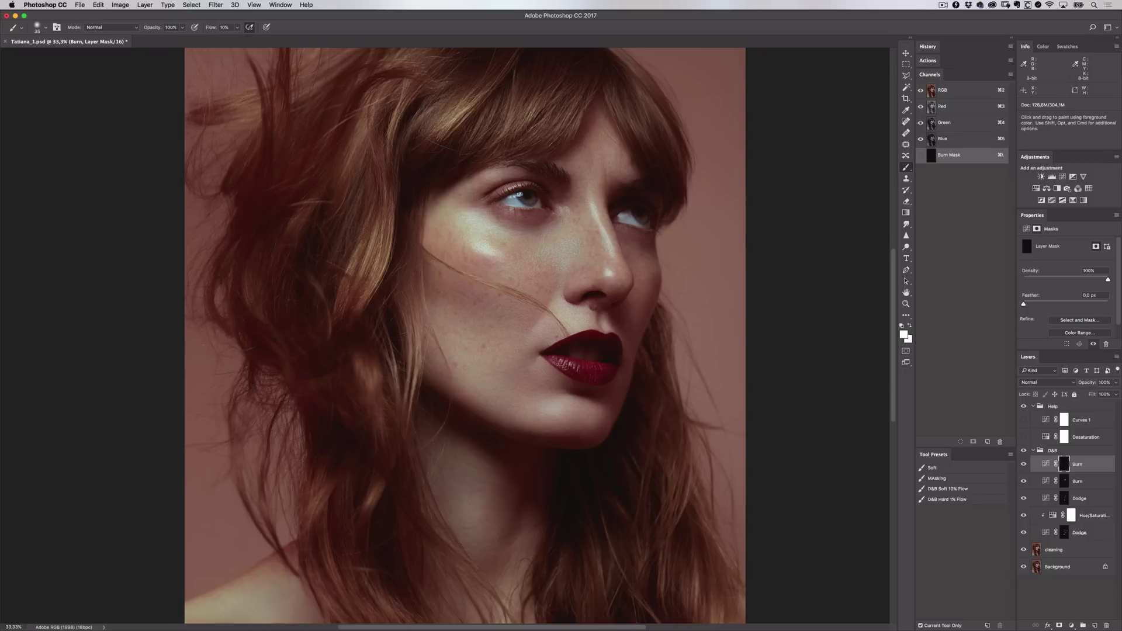
- Select the D&B group and open its opacity for adjustment
left_click(1091, 453)
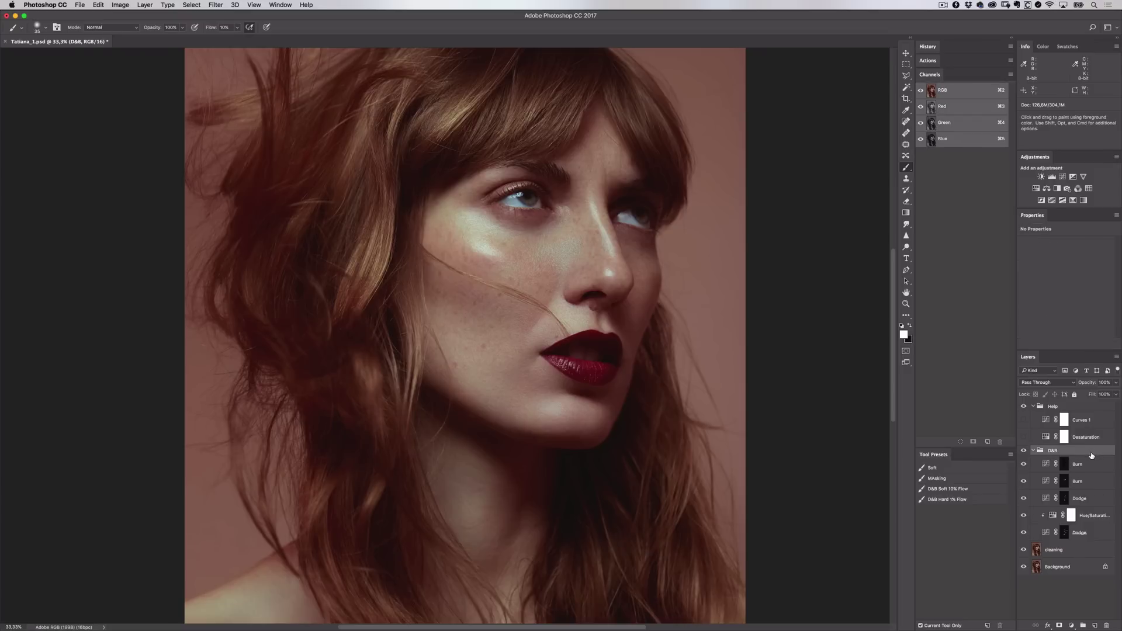
left_click(1116, 395)
mouse_move(1116, 395)
left_mouse_down()
mouse_move(1093, 395)
mouse_move(1116, 394)
left_mouse_up()
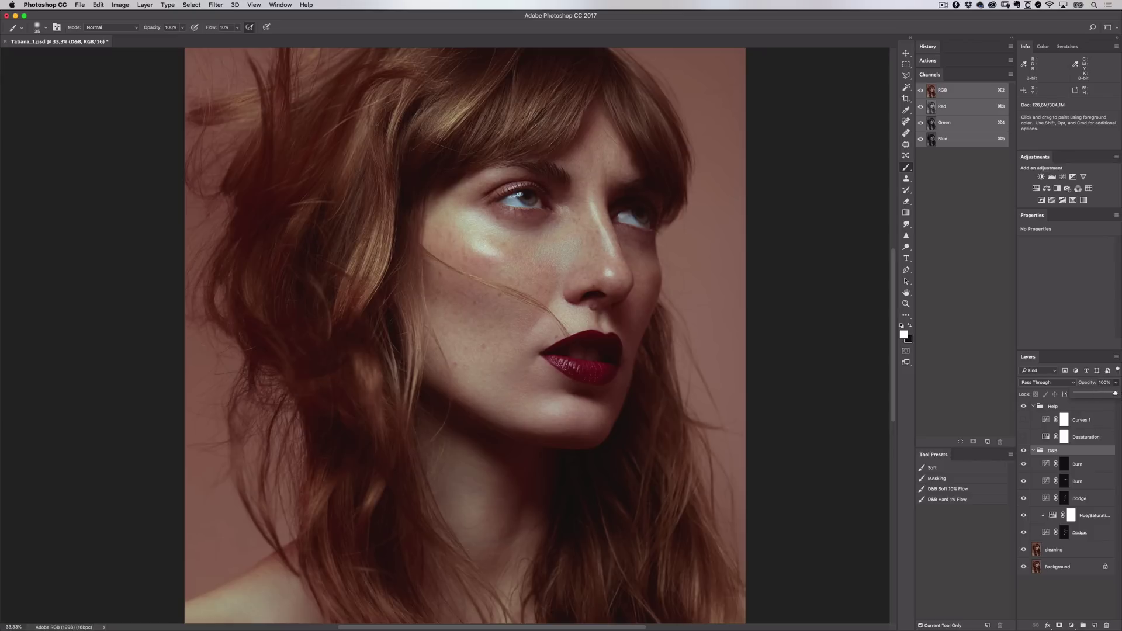